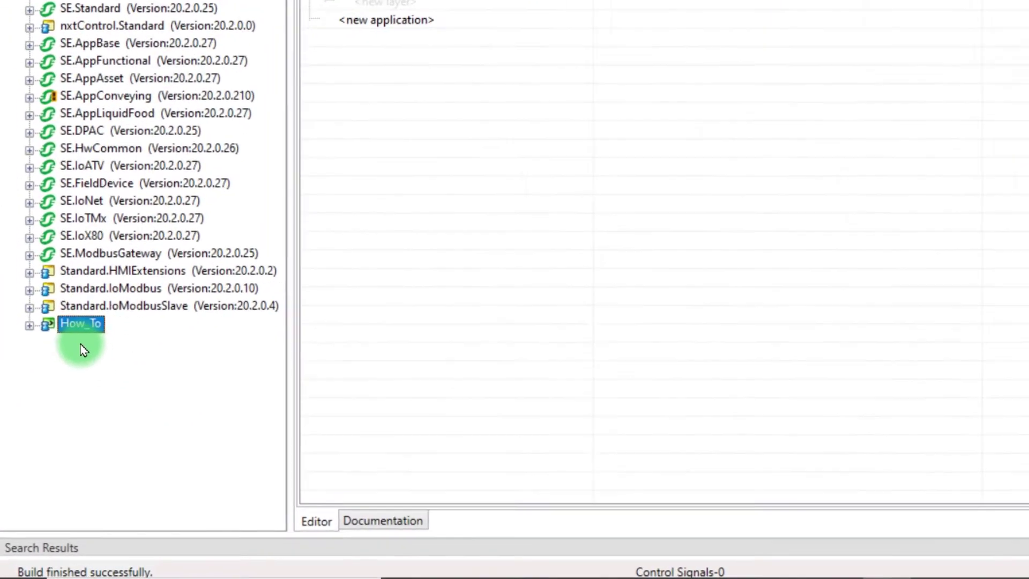
Create a composite Normal CAT named 'button' in How_To's Application CAT folder.
click(31, 317)
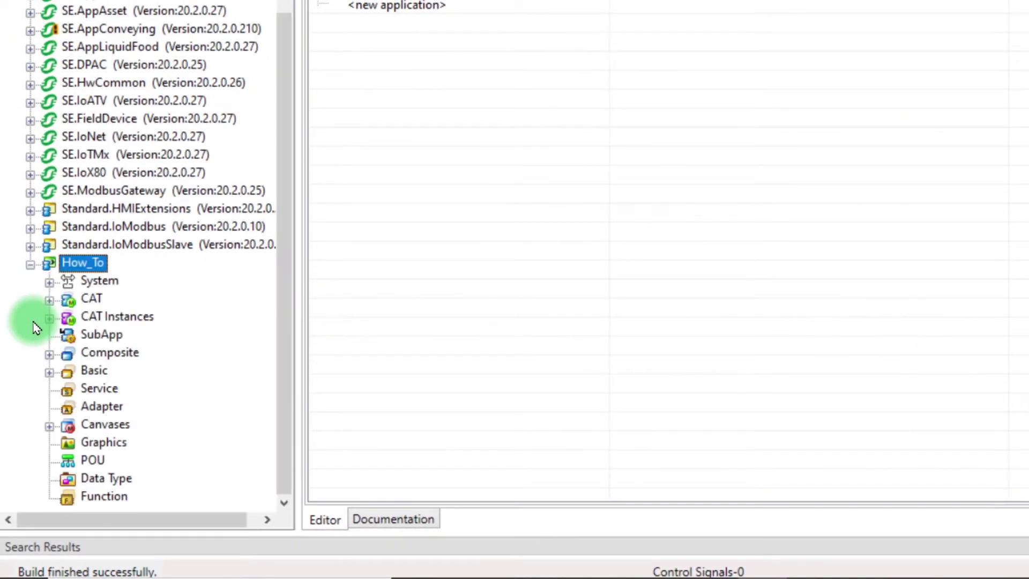
click(50, 300)
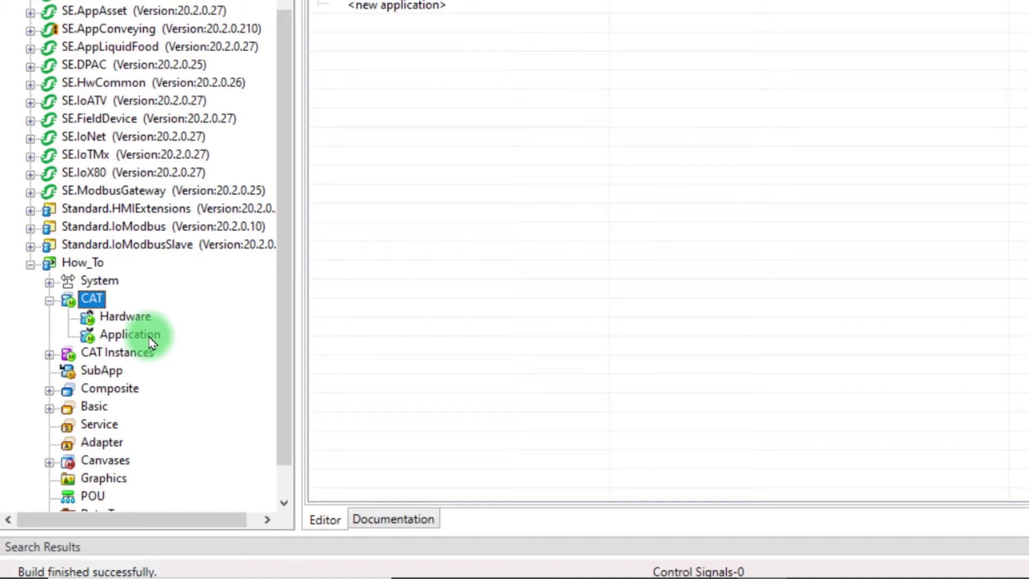
right_click(129, 334)
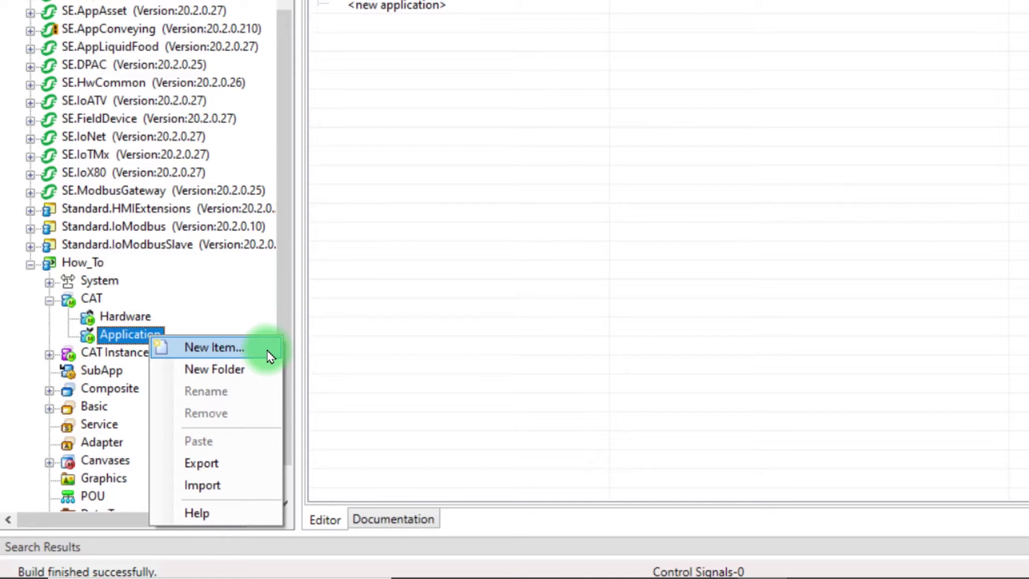
click(214, 347)
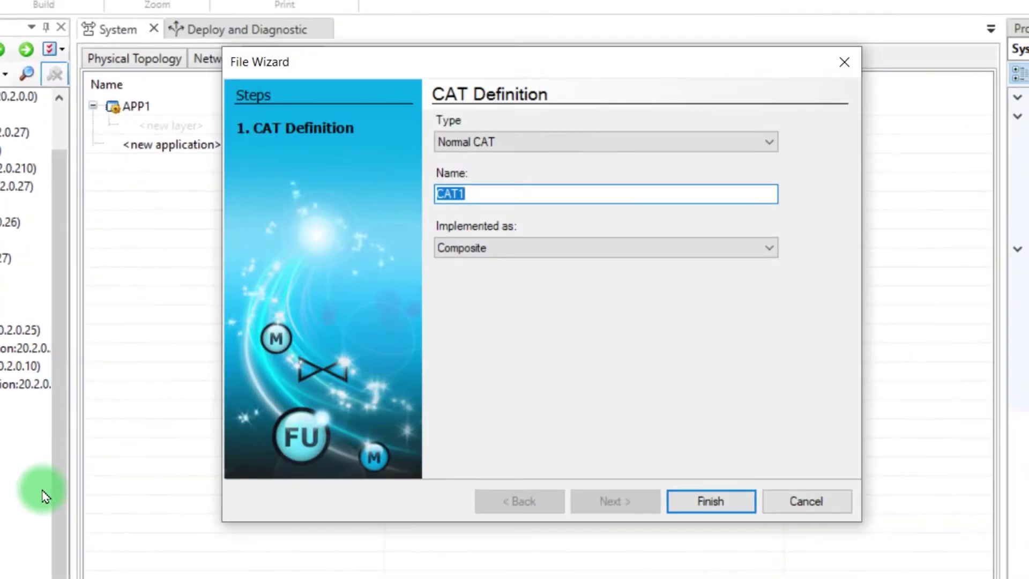
click(712, 142)
click(712, 151)
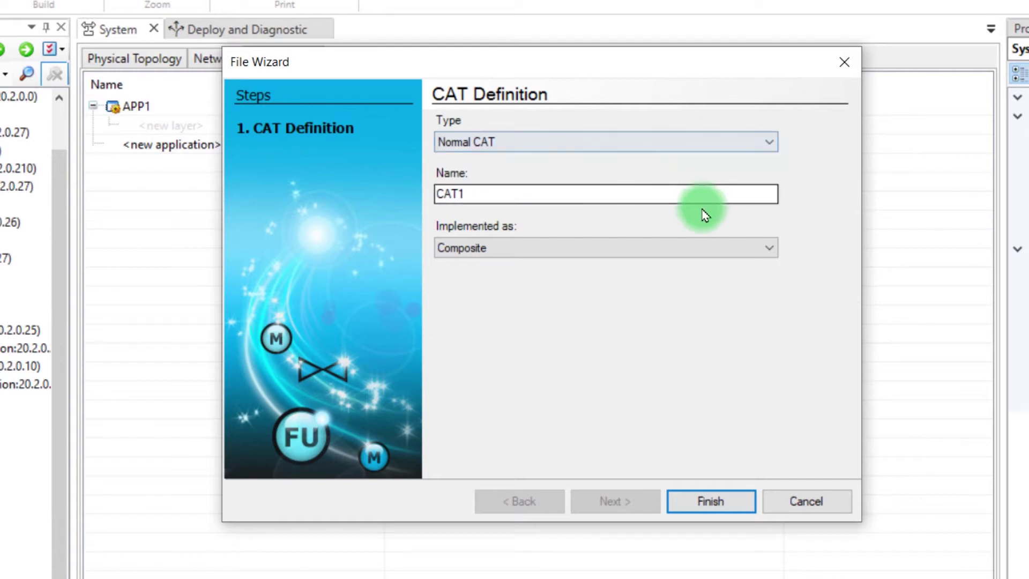
double_click(682, 195)
text(button)
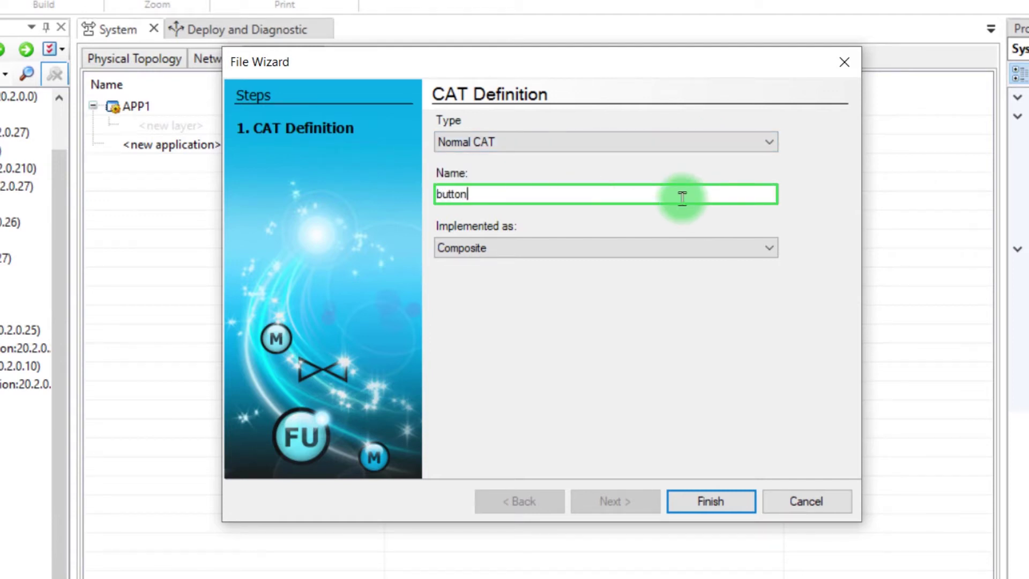
click(711, 500)
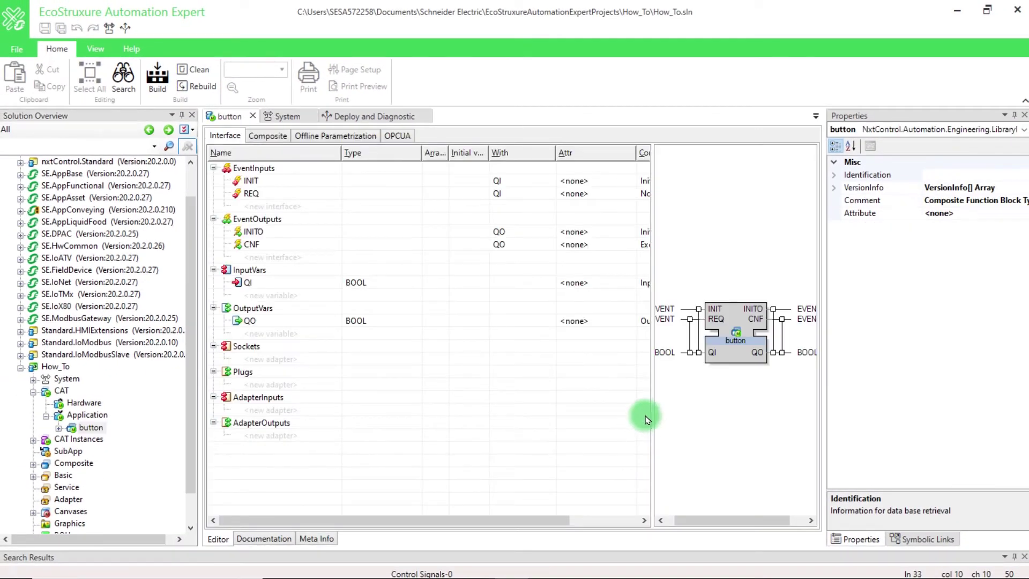
Delete the INIT, REQ, INITO and QI interface pins.
drag(577, 413, 547, 410)
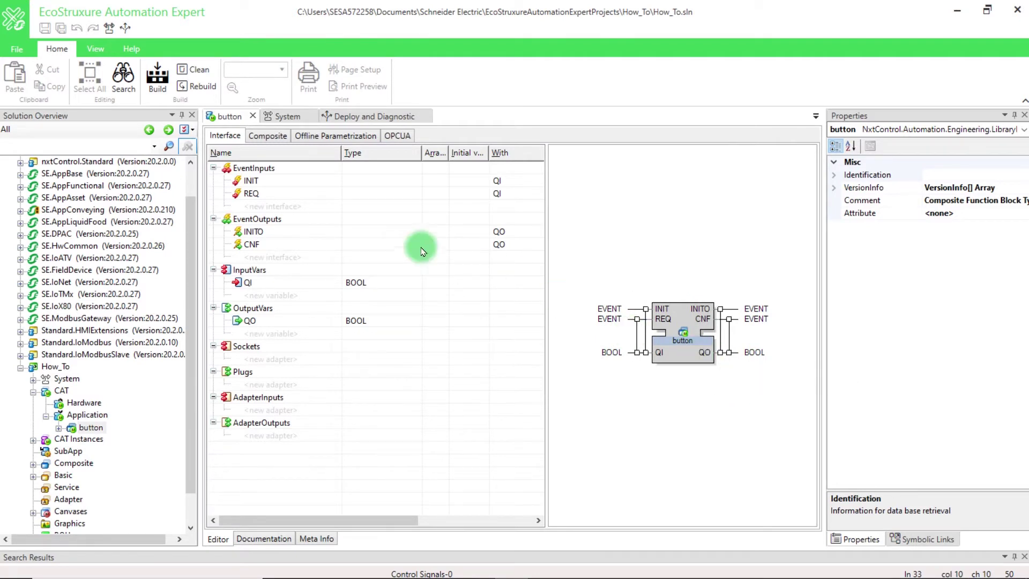
click(289, 181)
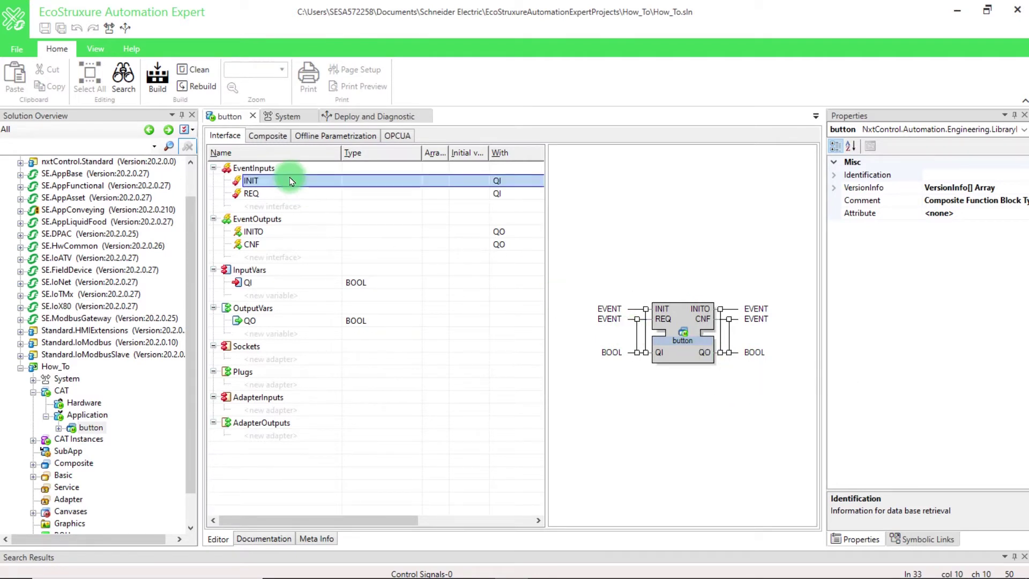
right_click(290, 181)
click(330, 199)
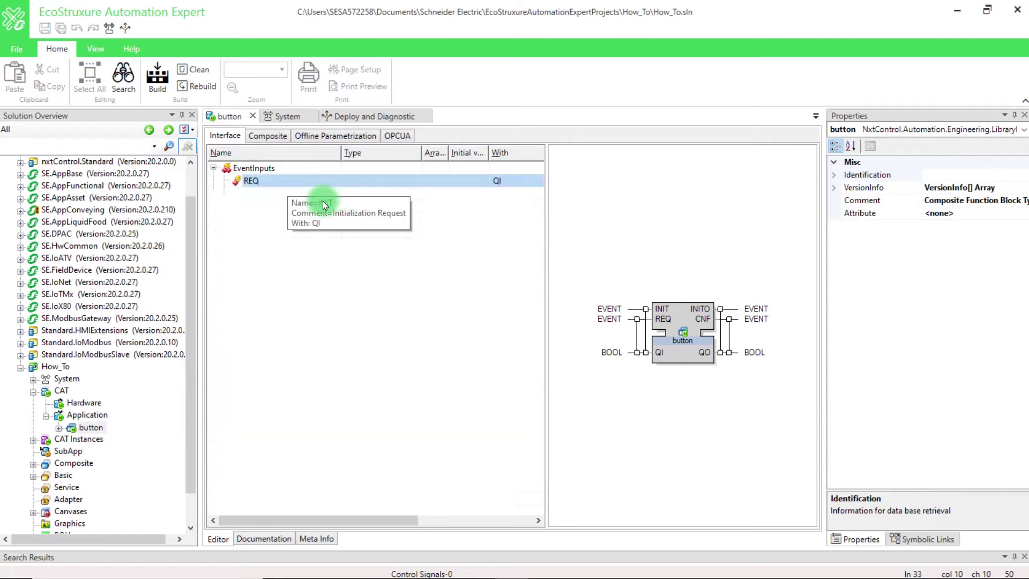
key(Delete)
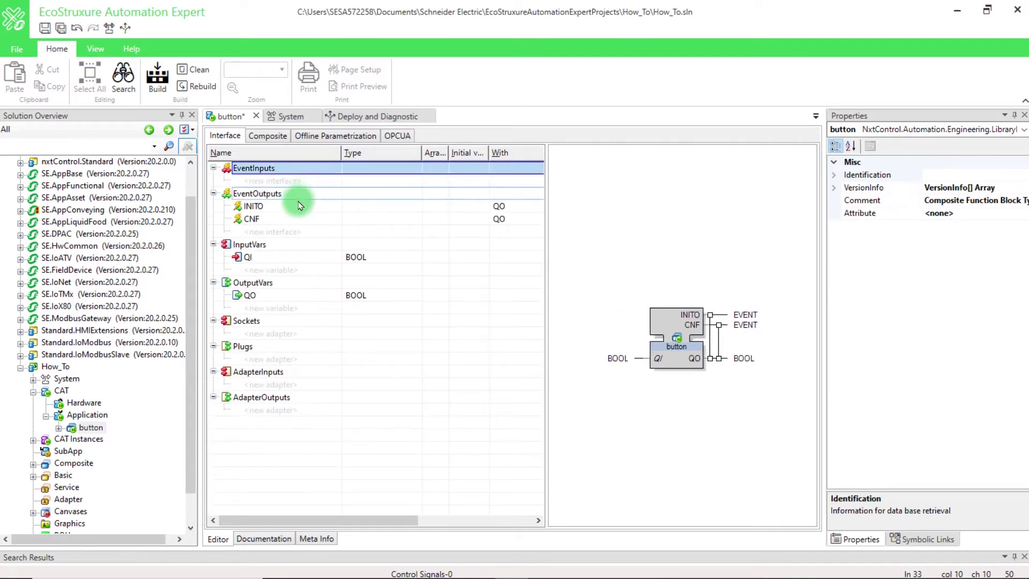
click(297, 207)
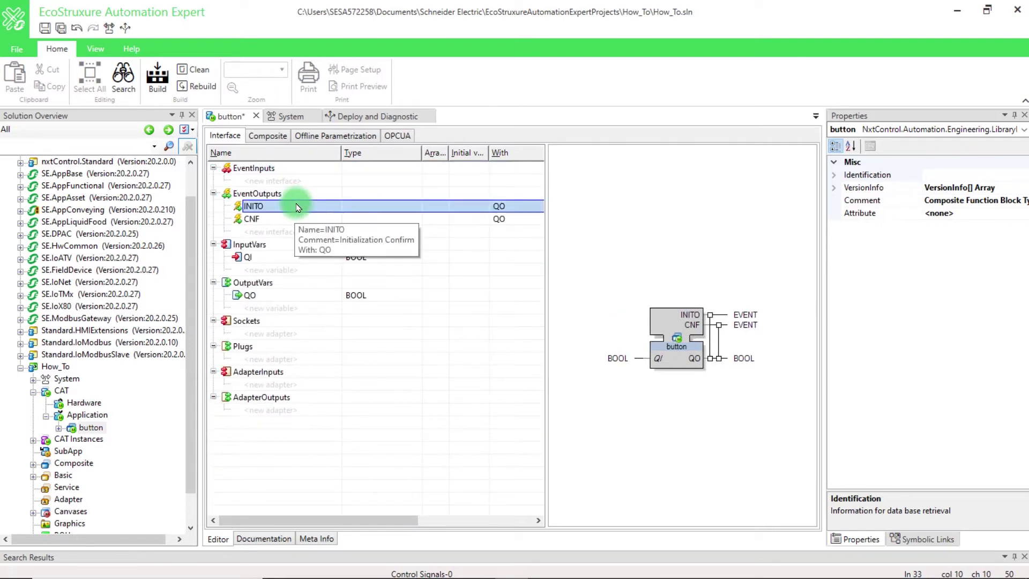
key(Delete)
click(293, 245)
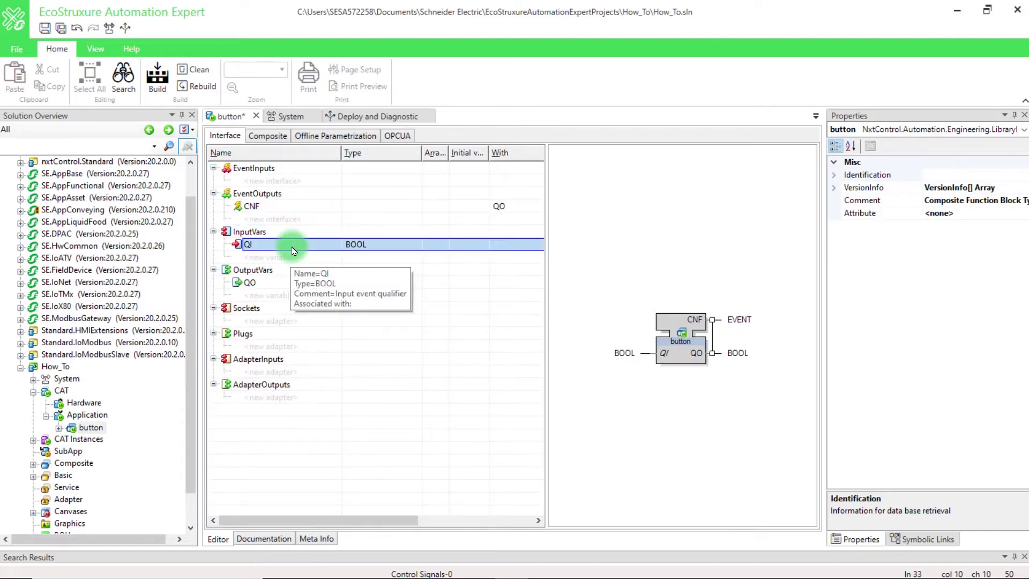
key(Delete)
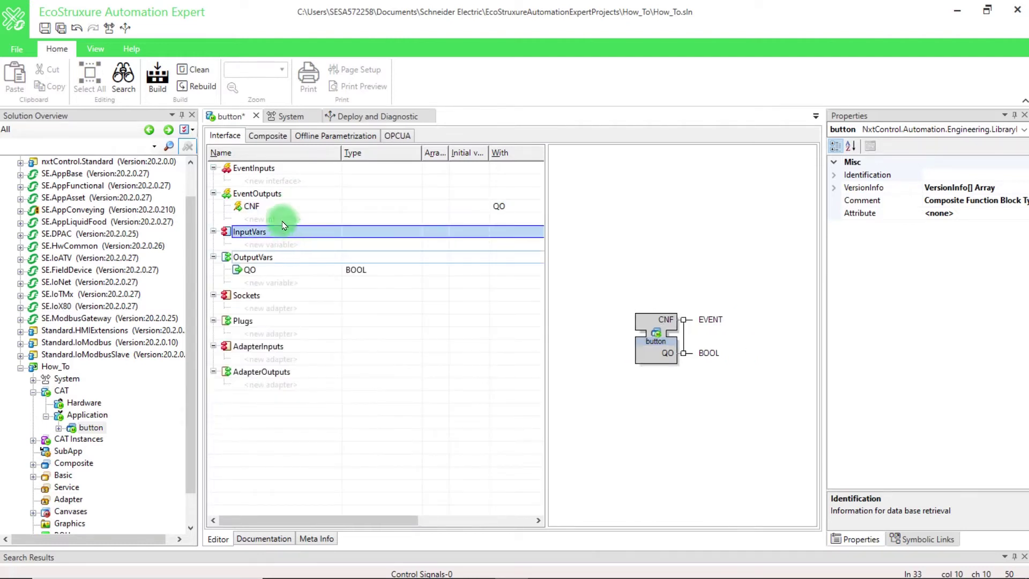
Rename CNF to event_btn and QO to value_btn, keeping its type BOOL.
click(280, 208)
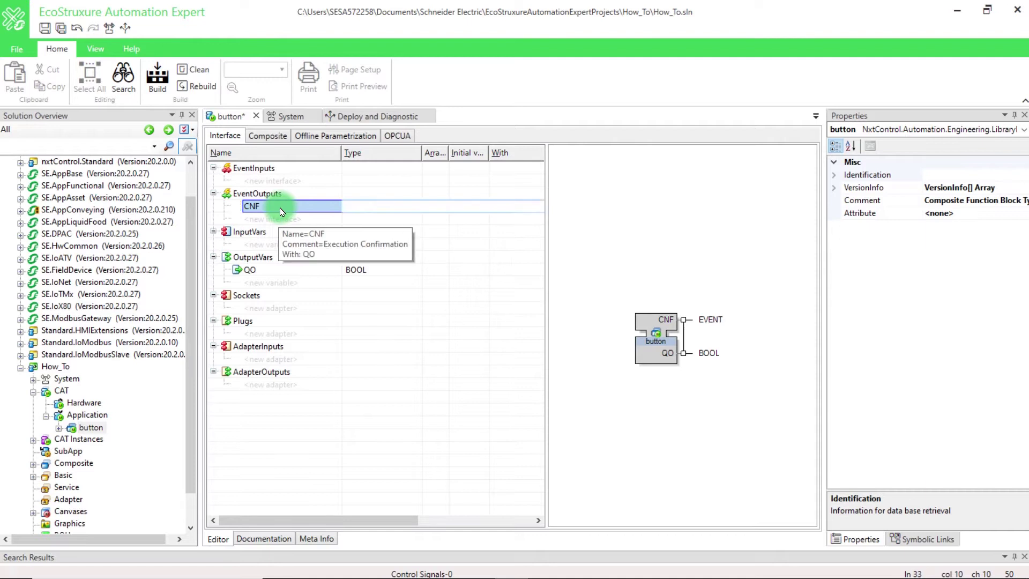
click(281, 210)
text(event_btn)
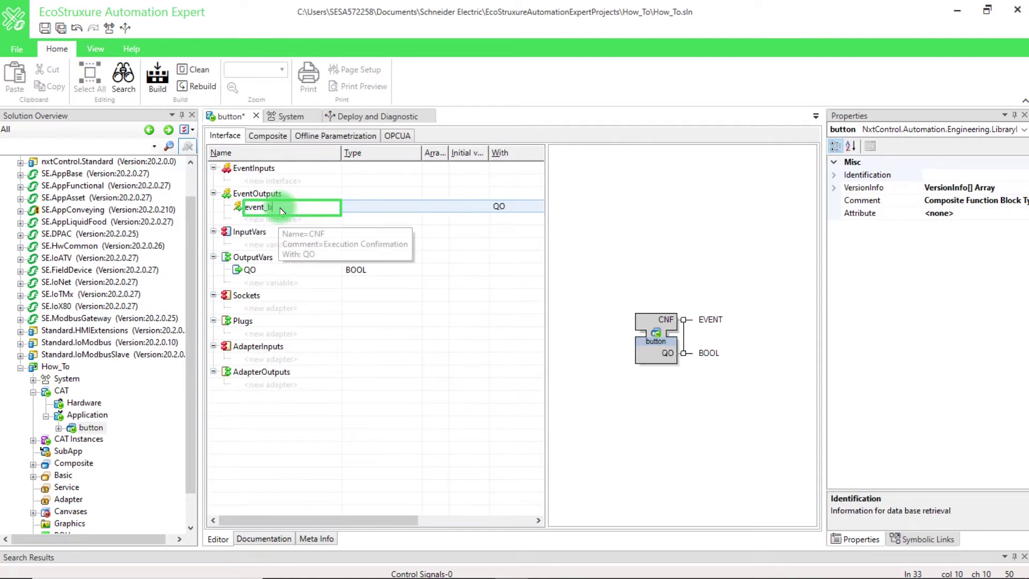
key(Return)
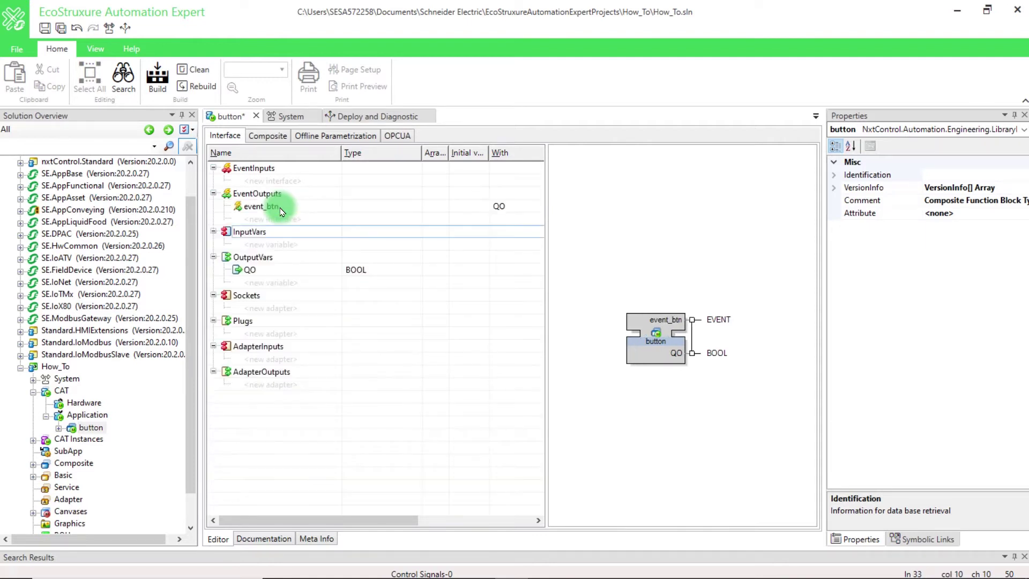
click(314, 271)
text(value_btn)
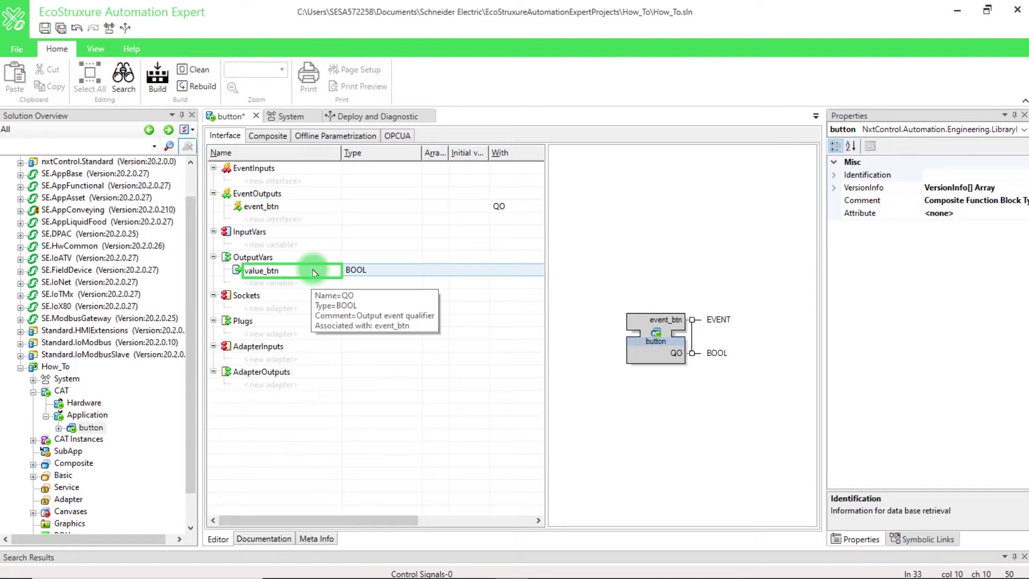
key(Return)
click(370, 269)
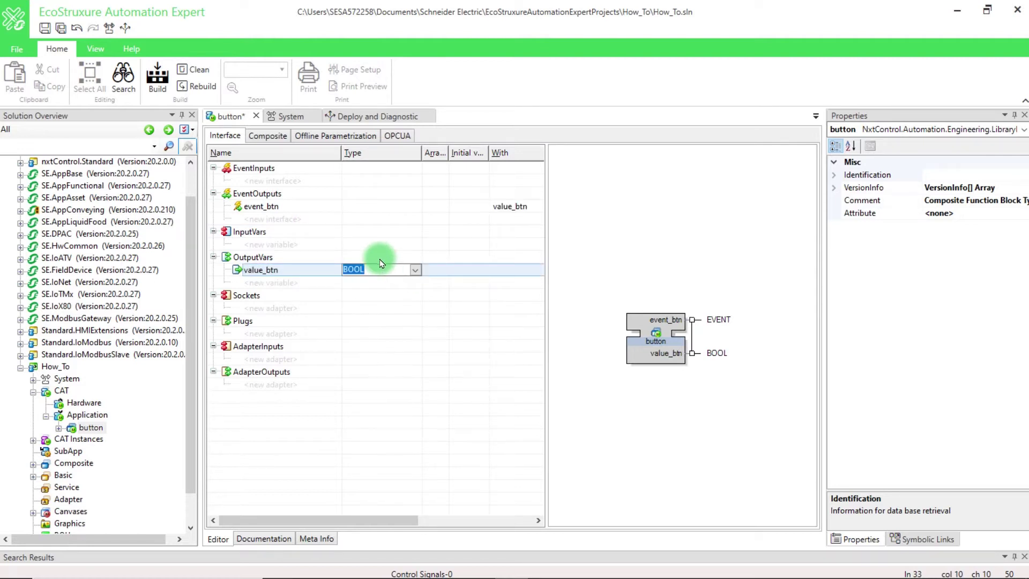
key(Return)
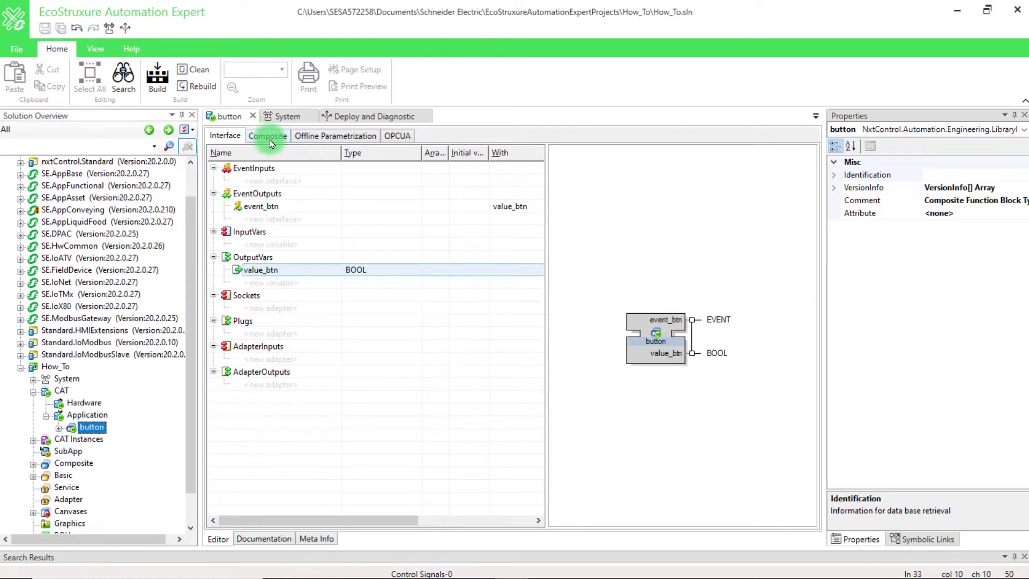
click(267, 135)
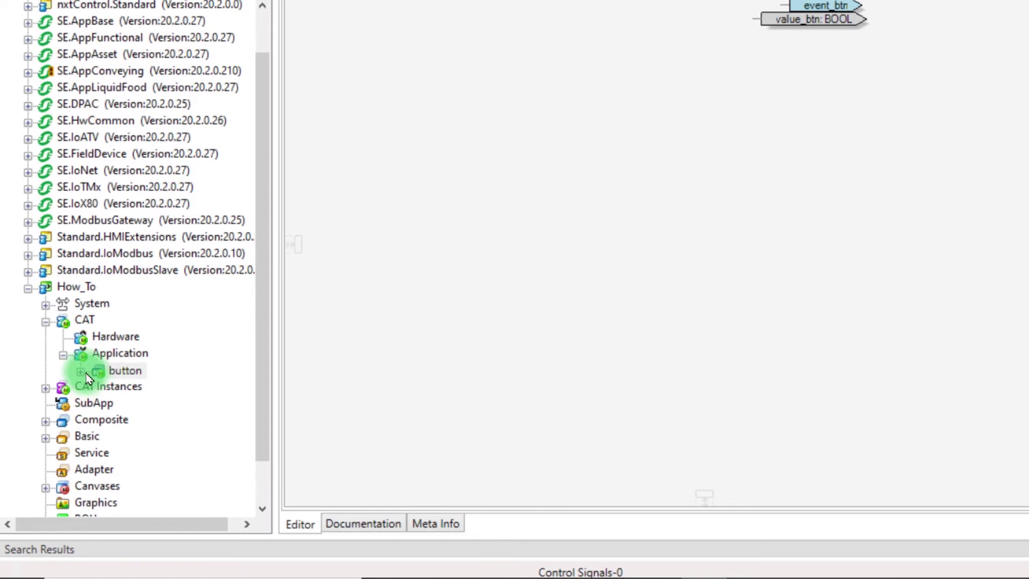
Place the IThis : button_HMI block on the composite network and move value_btn lower.
click(82, 370)
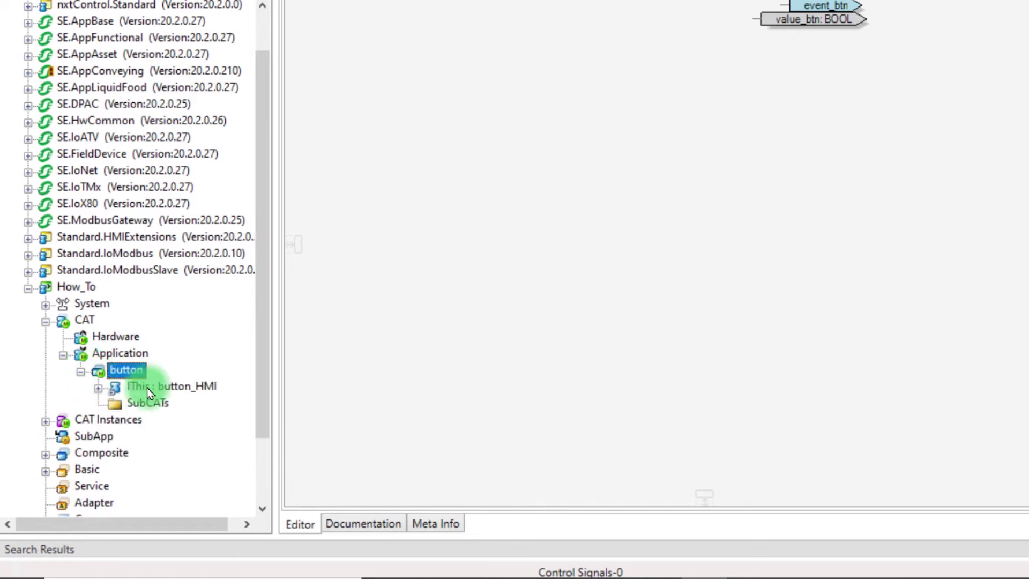
click(156, 391)
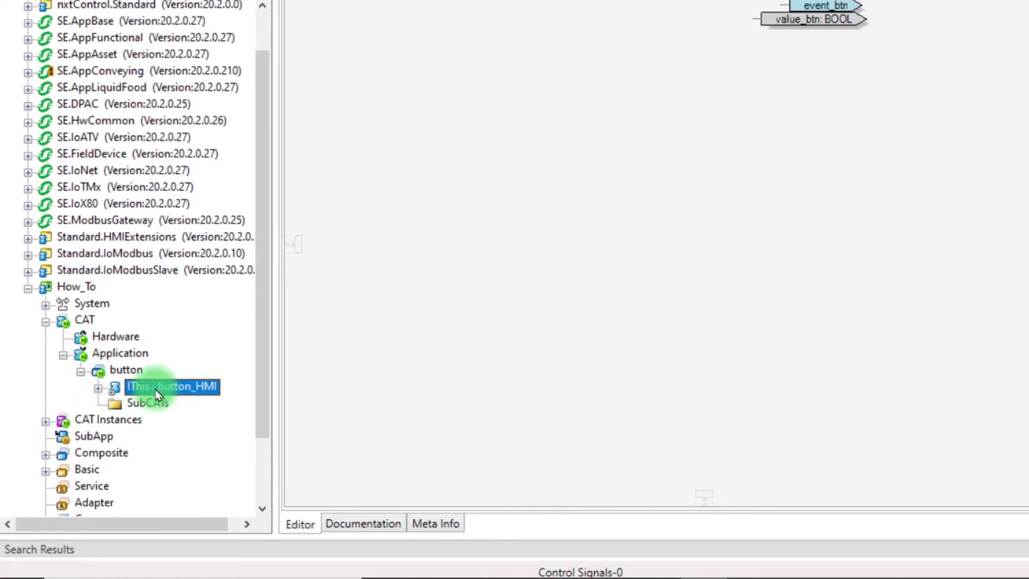
drag(158, 391, 340, 265)
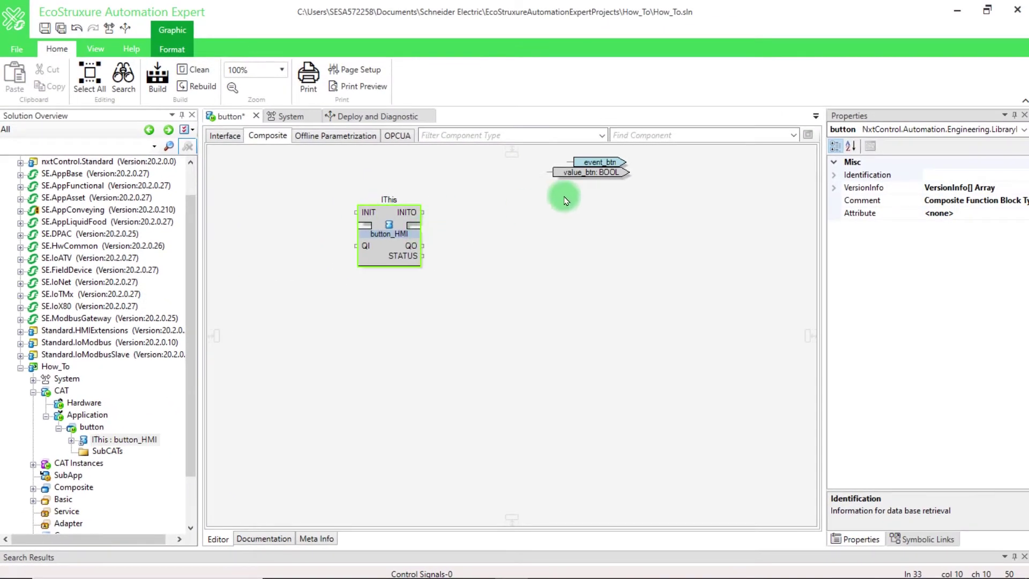
drag(590, 173, 584, 258)
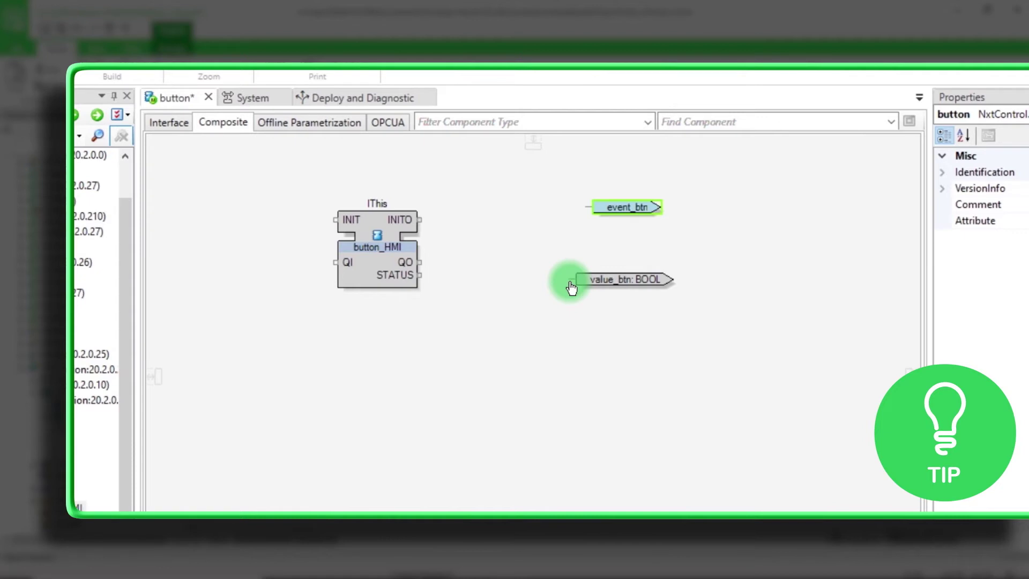
Wire event_btn and value_btn to the CAT outputs, associate them, and save.
drag(573, 283, 420, 280)
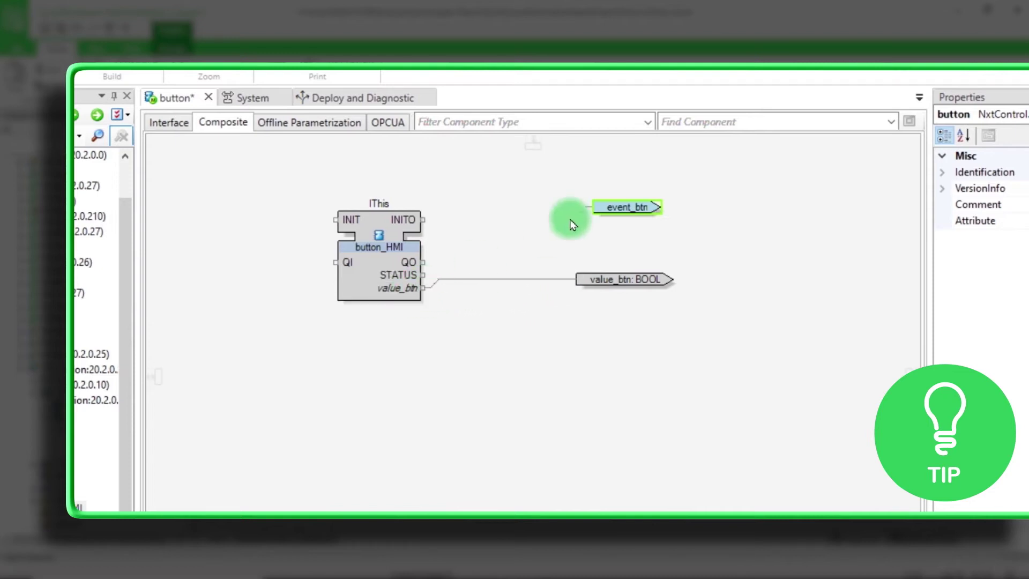
drag(588, 211, 434, 234)
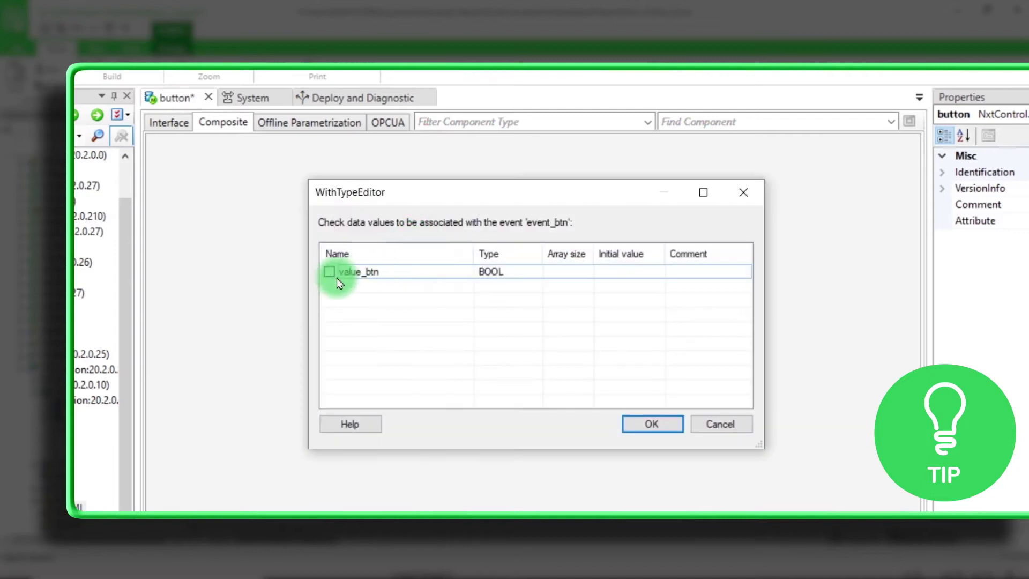
click(330, 272)
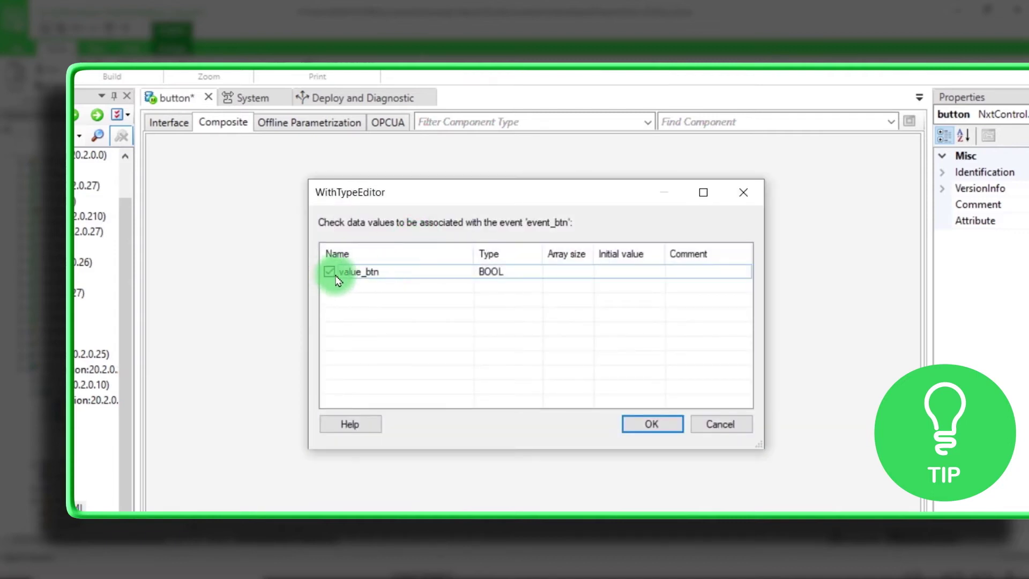
click(653, 424)
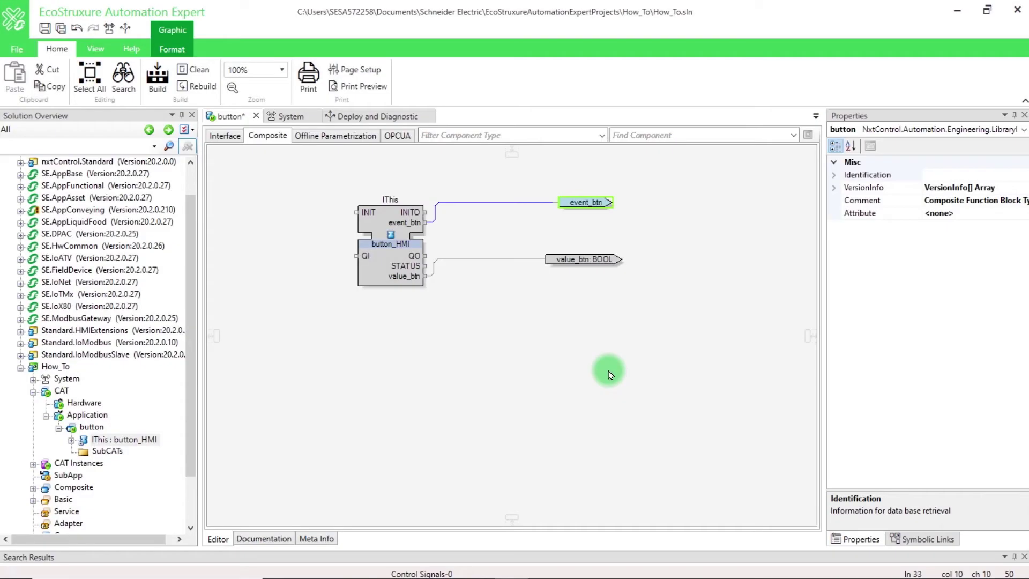
key(ctrl+s)
Add an event input named event_fdb to the button_HMI interface.
click(385, 231)
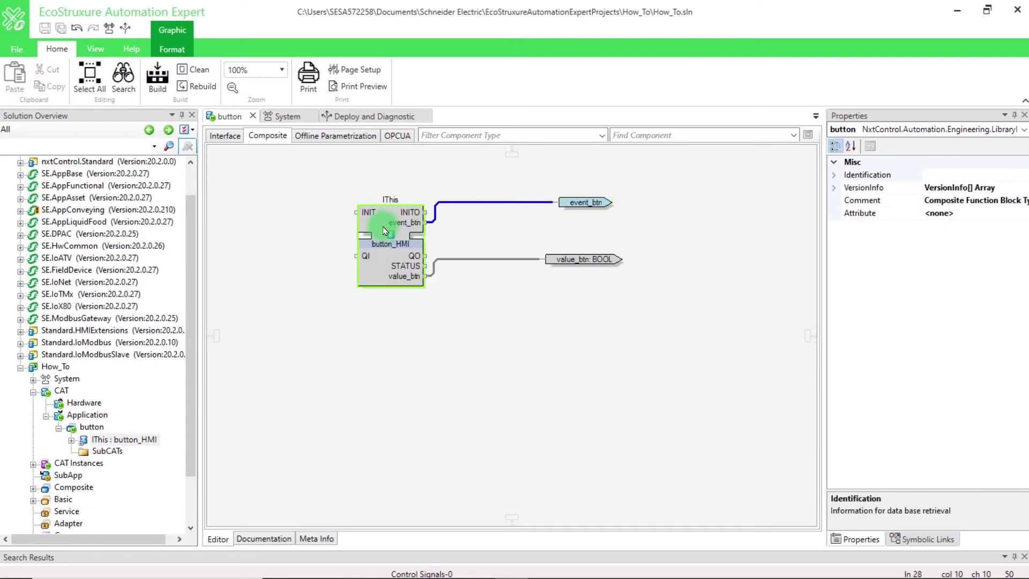
double_click(385, 231)
double_click(274, 193)
text(event_fdb)
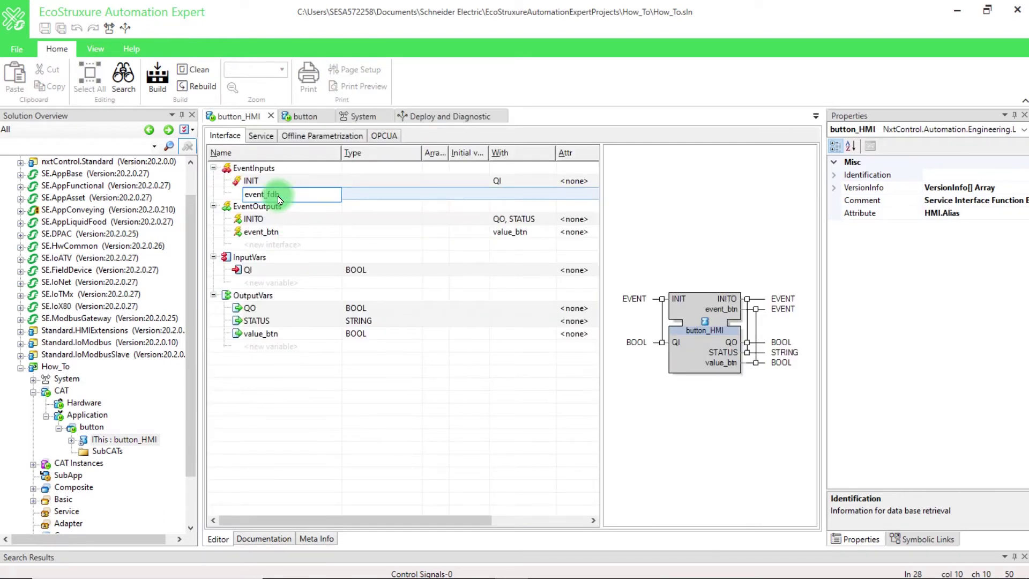
key(Return)
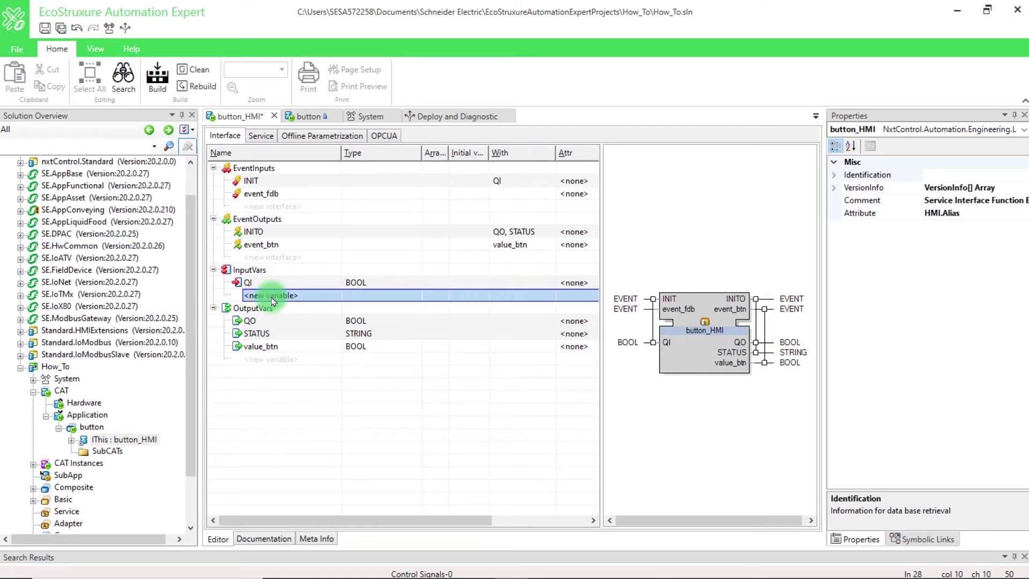
Add a BOOL input value_fdb and associate it with event_fdb.
double_click(272, 296)
text(value_fdb)
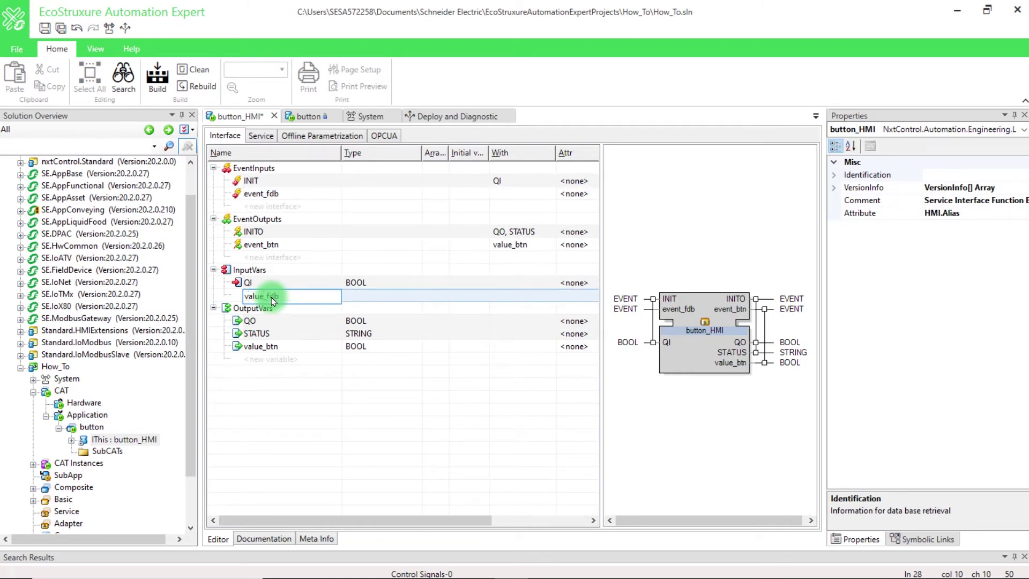
key(Return)
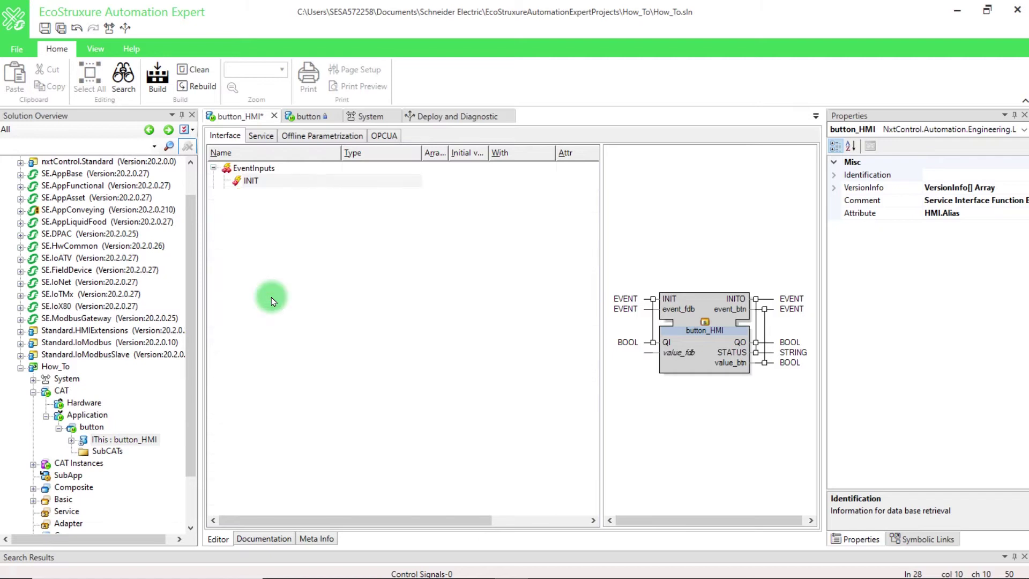
click(394, 295)
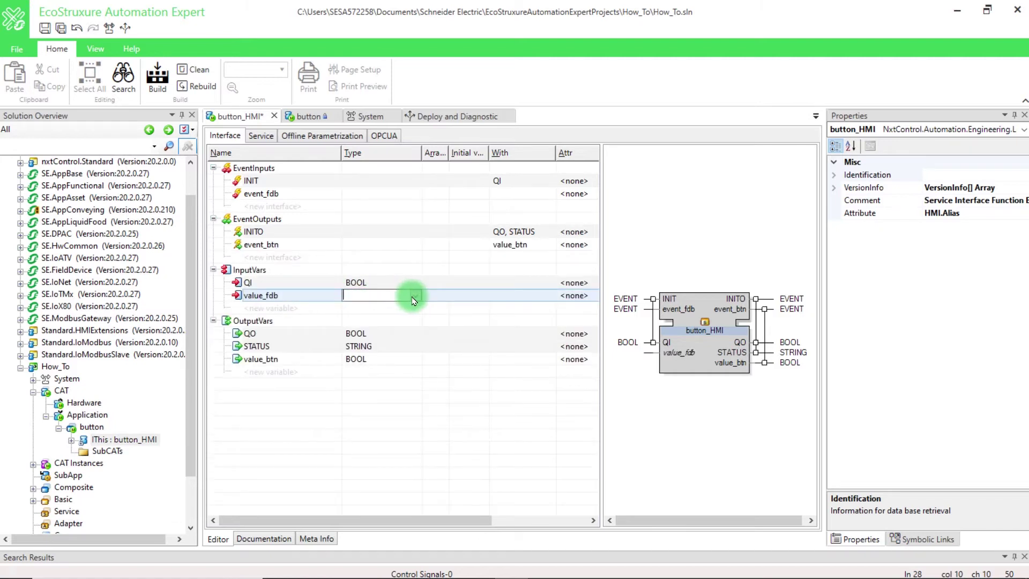
text(boOL)
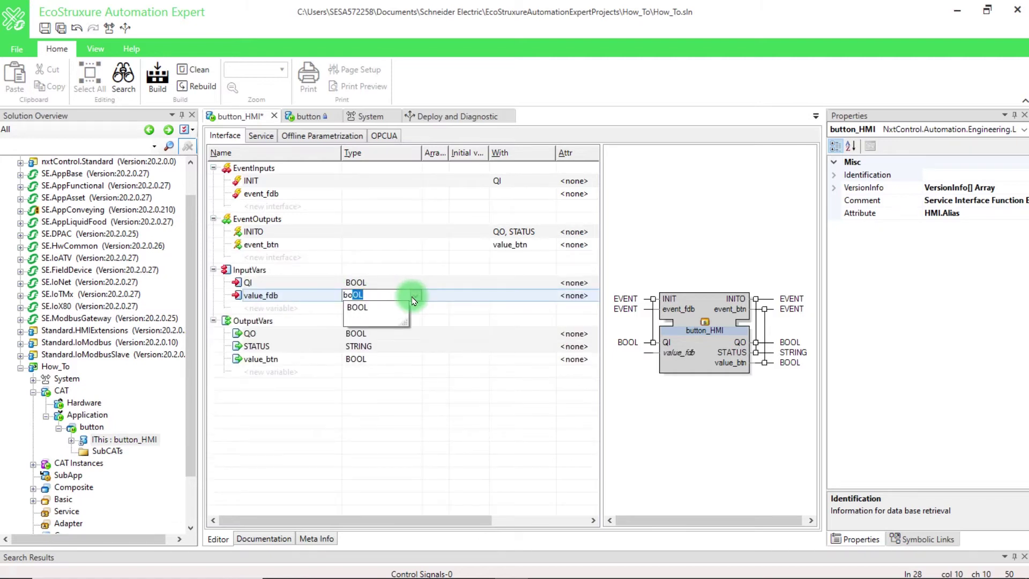
key(Return)
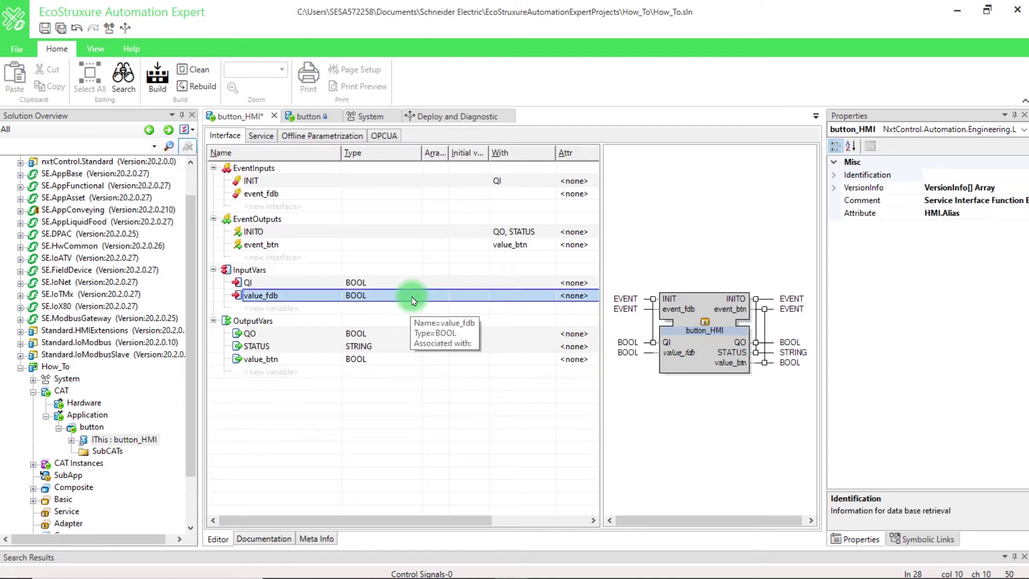
drag(412, 298, 483, 193)
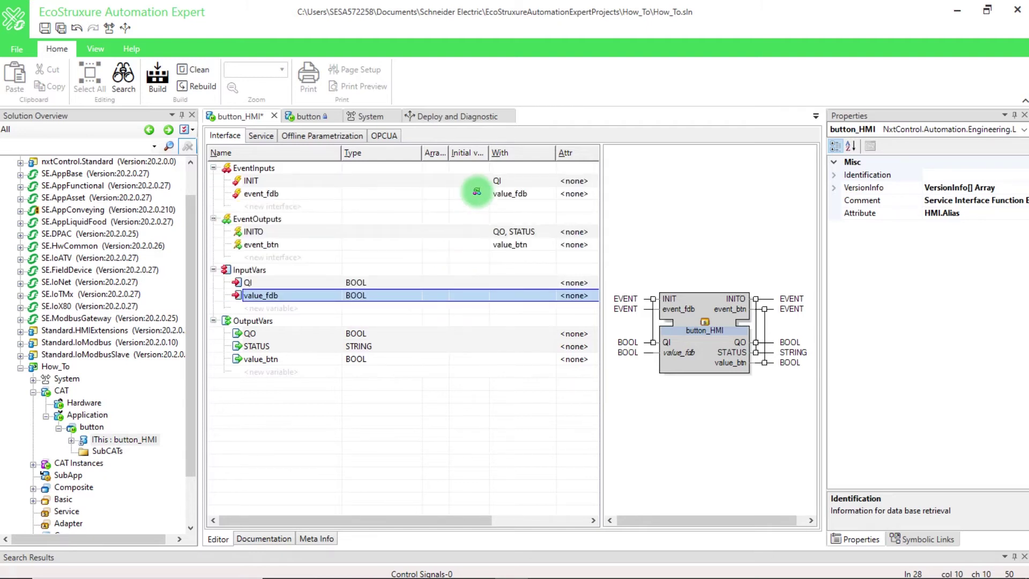
scroll(129, 379, down, 3)
Add an HMI faceplate named MotorsState to IThis : button_HMI.
right_click(129, 380)
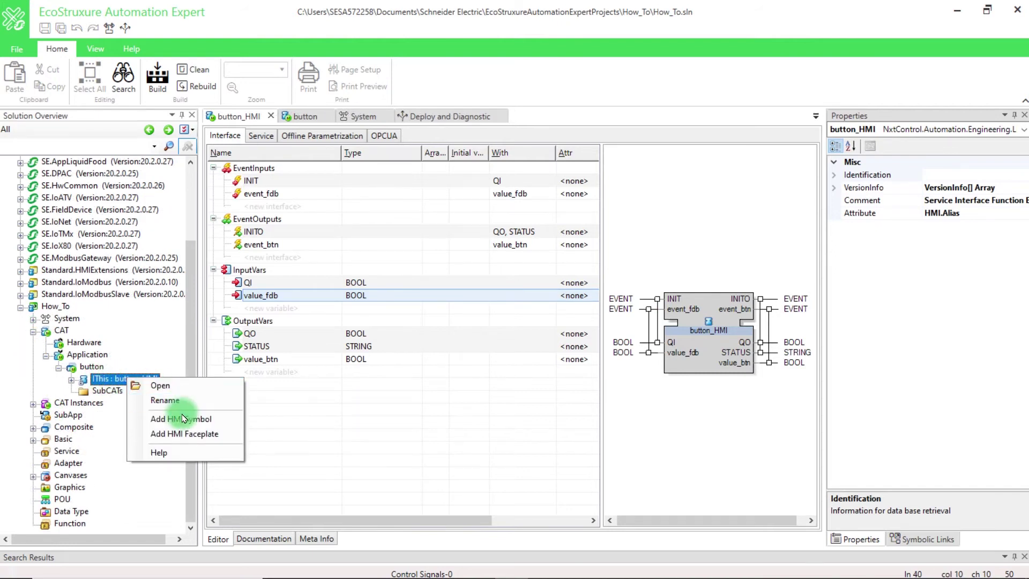
click(231, 438)
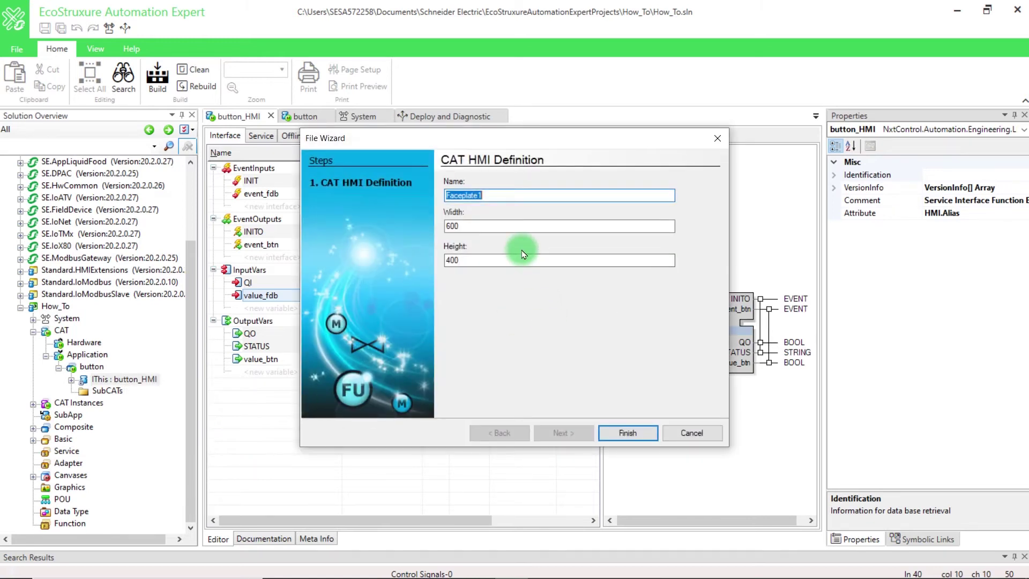
text(MotorsState)
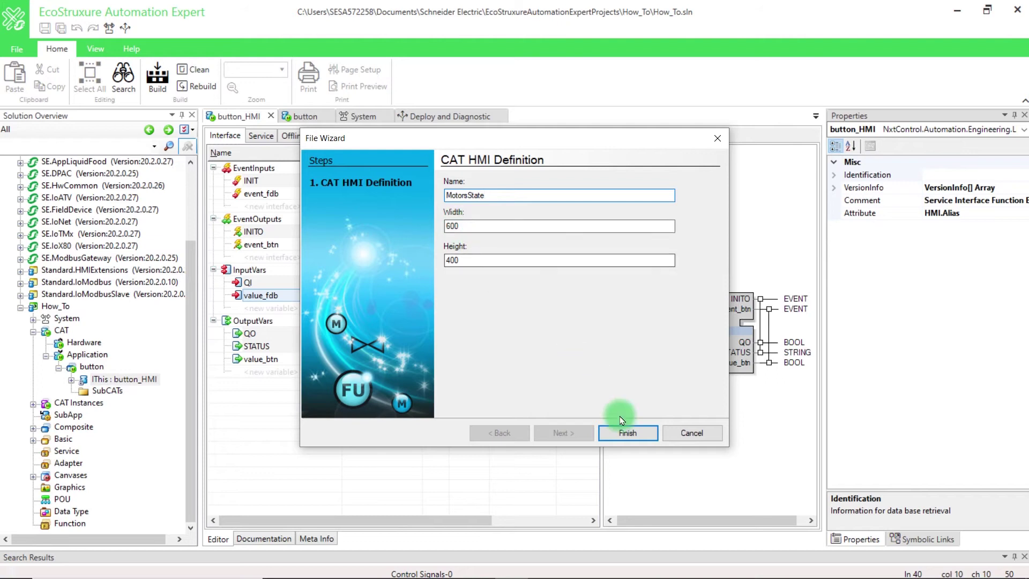
click(628, 433)
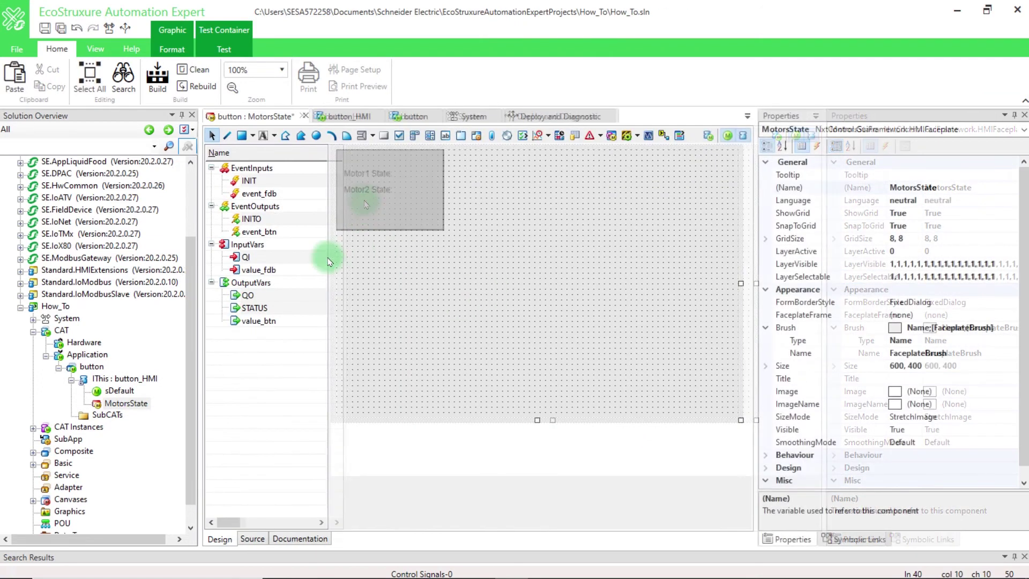
Drop value_fdb onto the faceplate as an Led symbol.
click(259, 269)
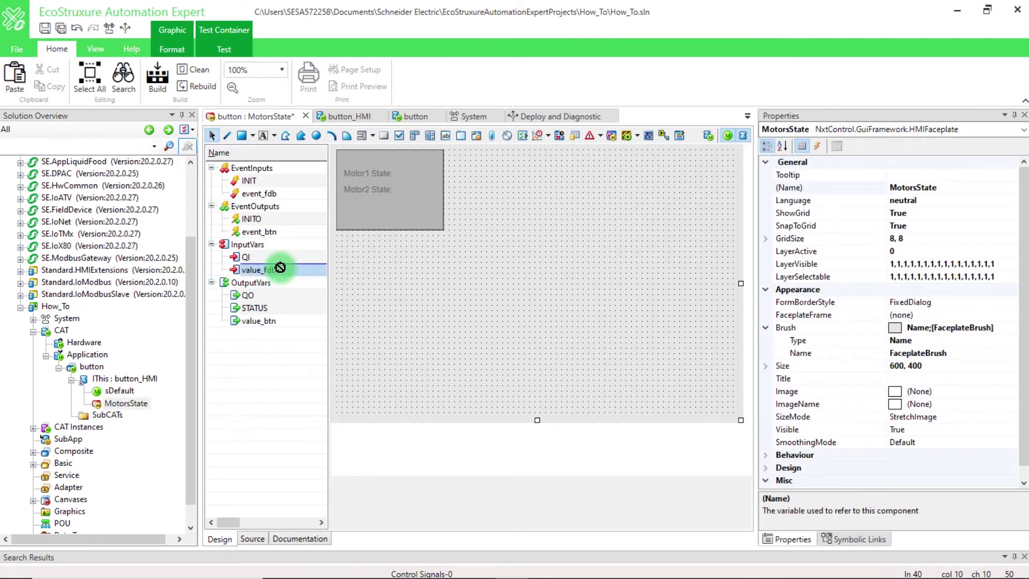
drag(259, 270, 417, 176)
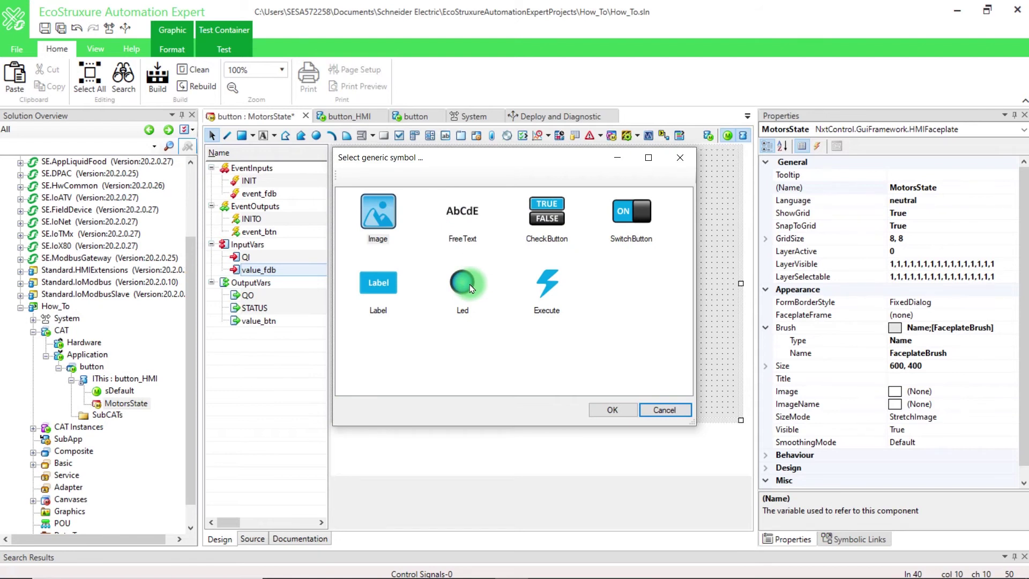
click(465, 283)
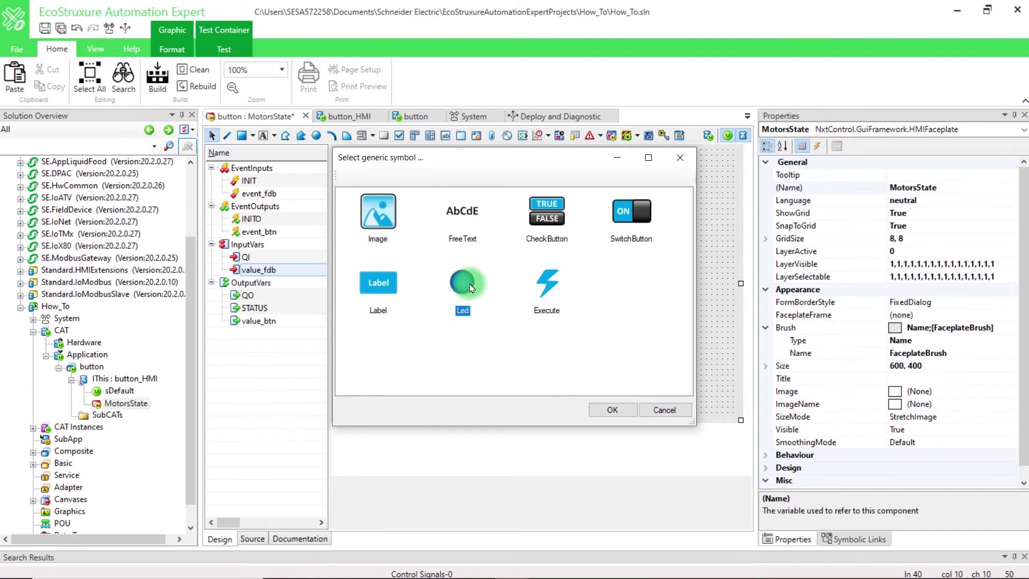
click(612, 410)
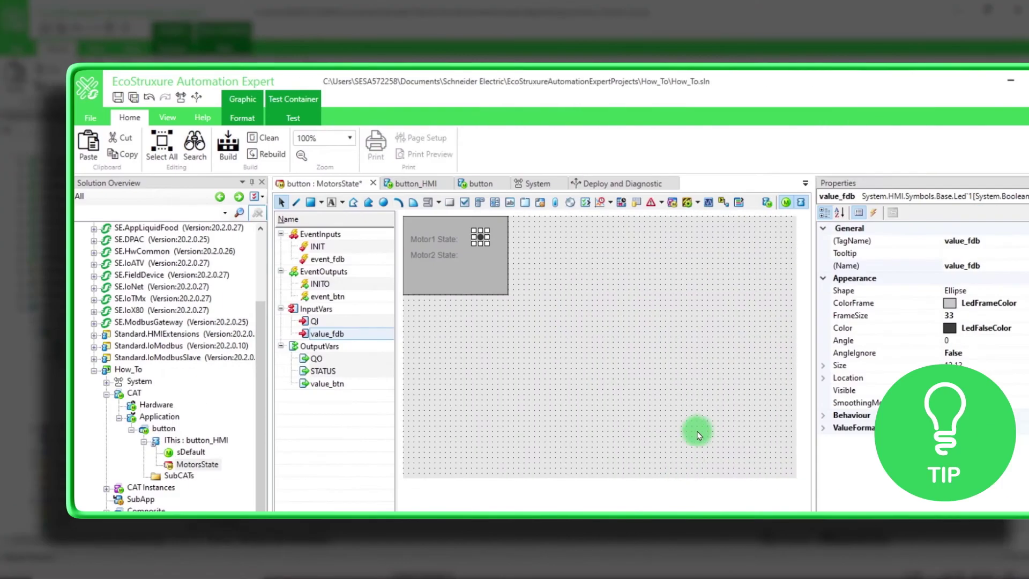
Position the LEDs beside the Motor1 and Motor2 State labels and align them.
click(443, 258)
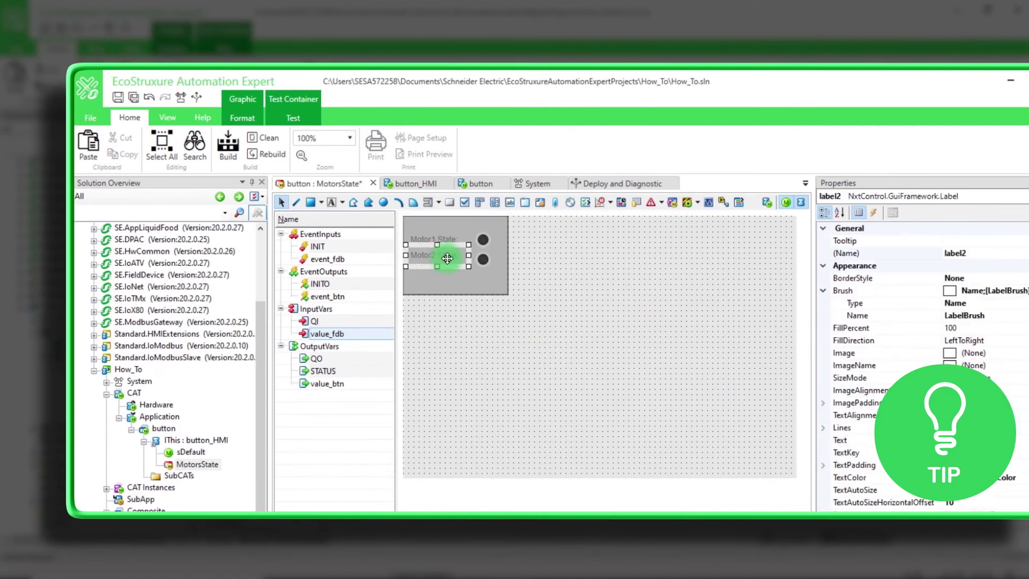
drag(481, 238, 494, 241)
click(606, 300)
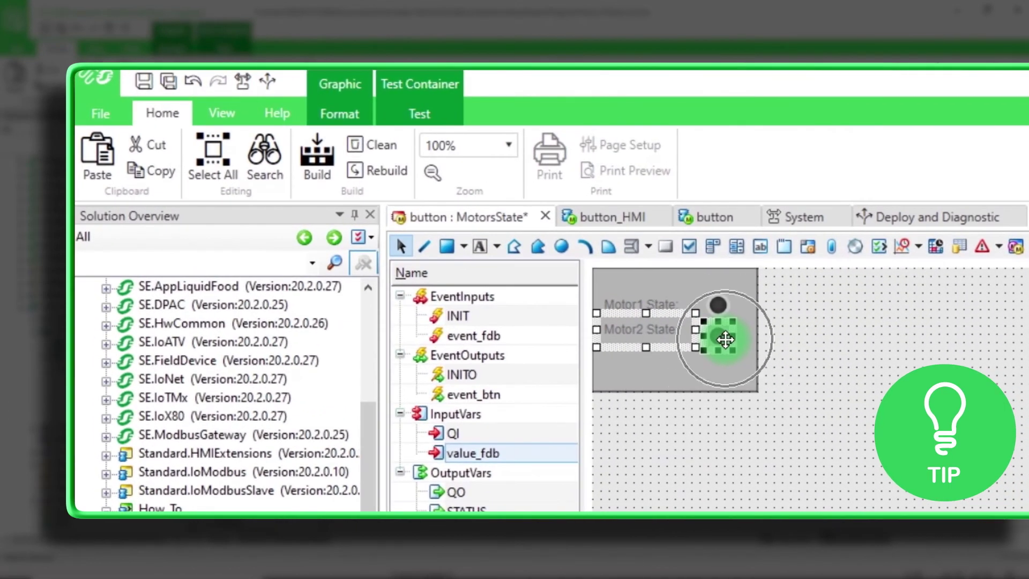
click(346, 117)
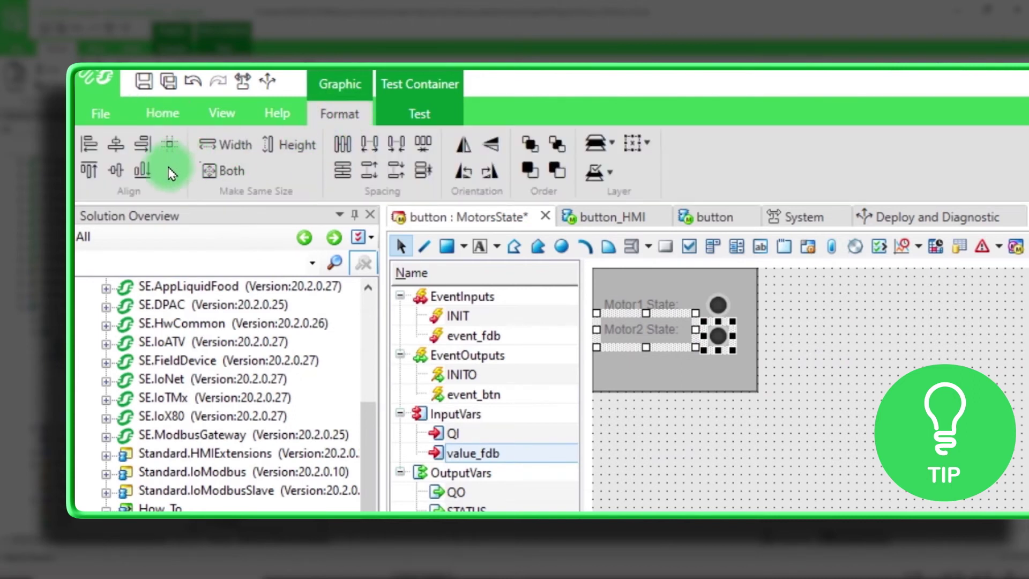
click(145, 170)
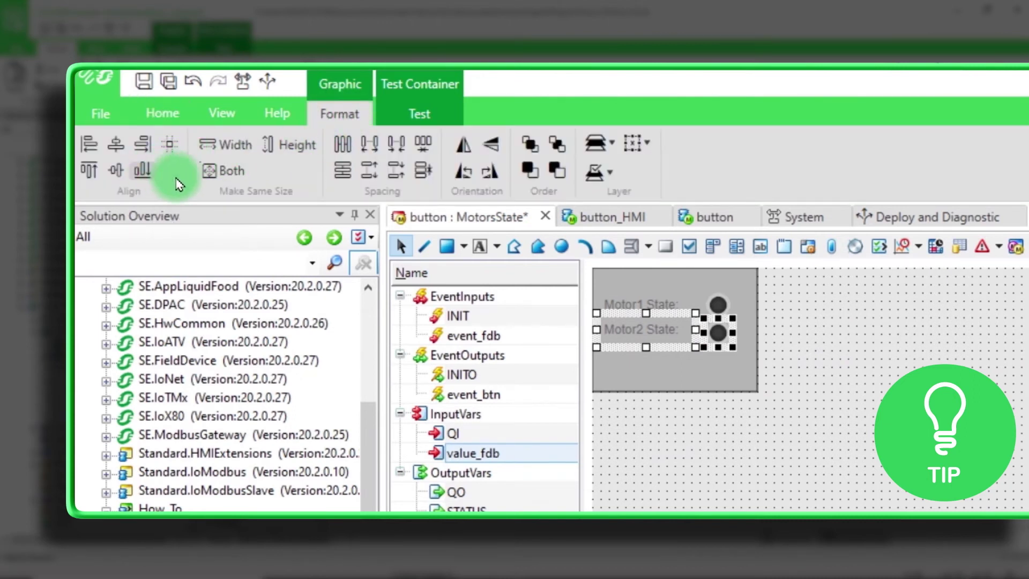
click(721, 306)
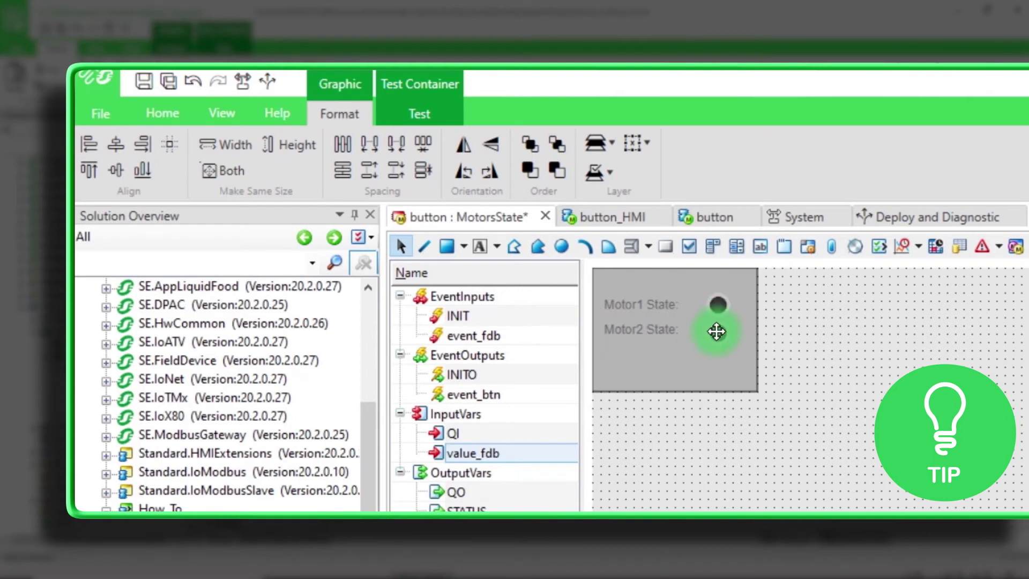
ctrl+click(718, 332)
click(141, 170)
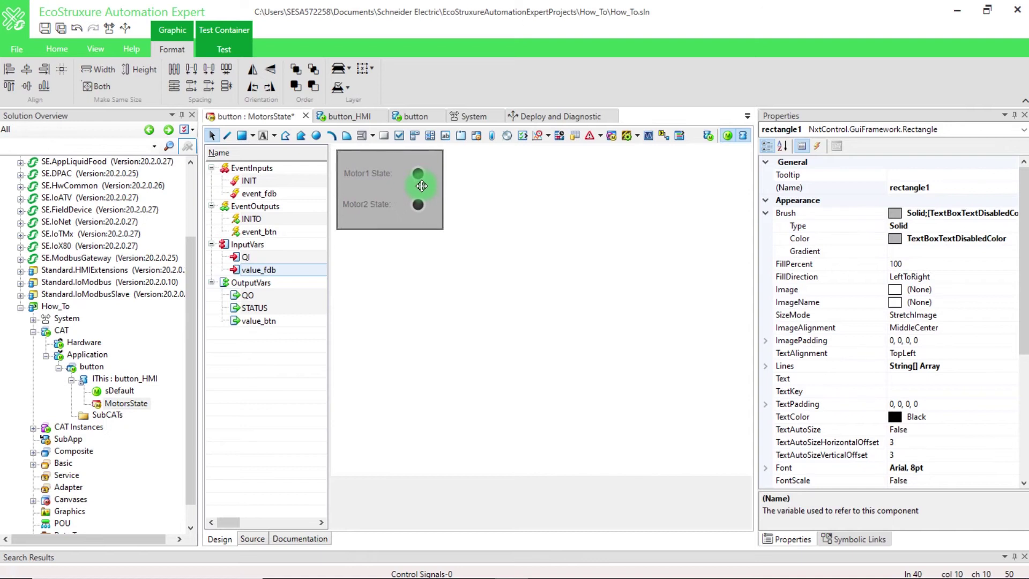
Save the MotorsState faceplate and open the sDefault symbol for editing.
click(421, 187)
key(ctrl+s)
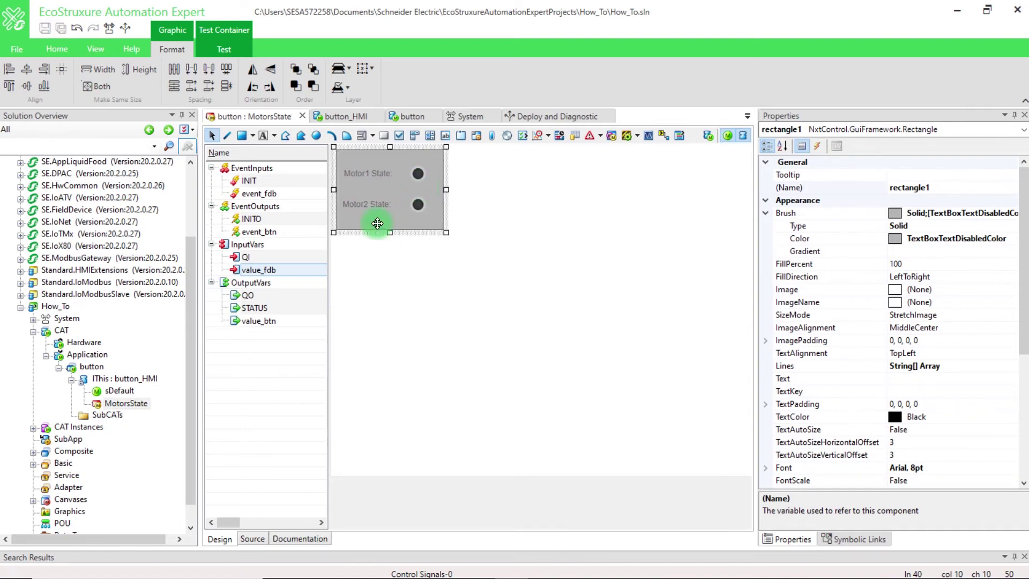
click(121, 391)
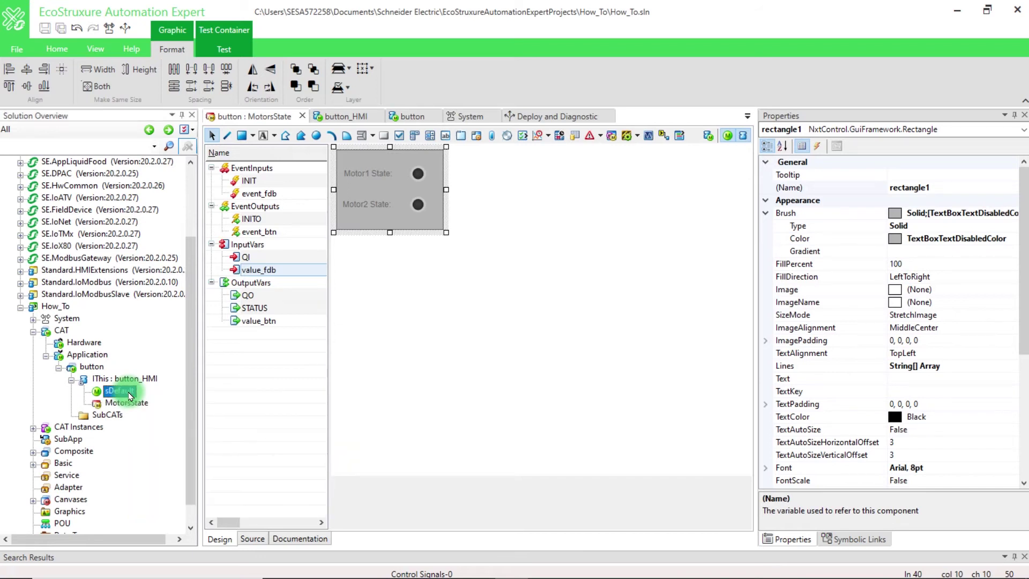
double_click(120, 391)
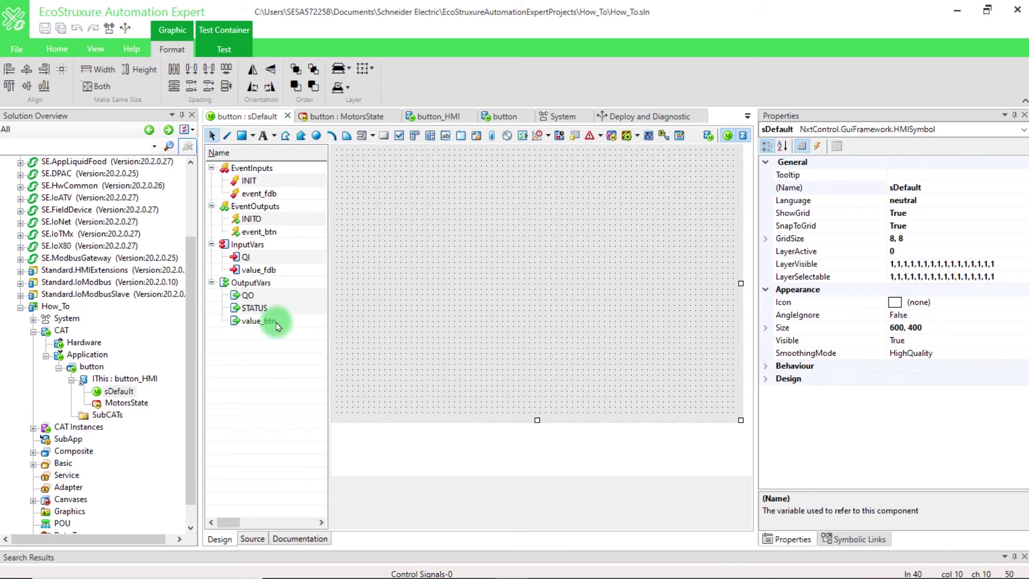
Drop value_btn onto the sDefault canvas as a CheckButton.
drag(257, 321, 383, 198)
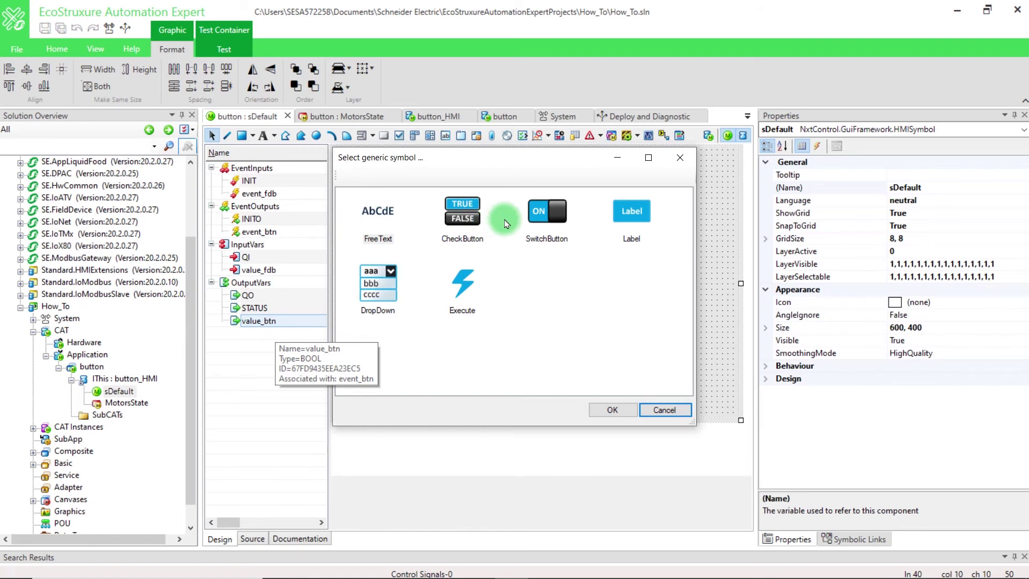
click(479, 220)
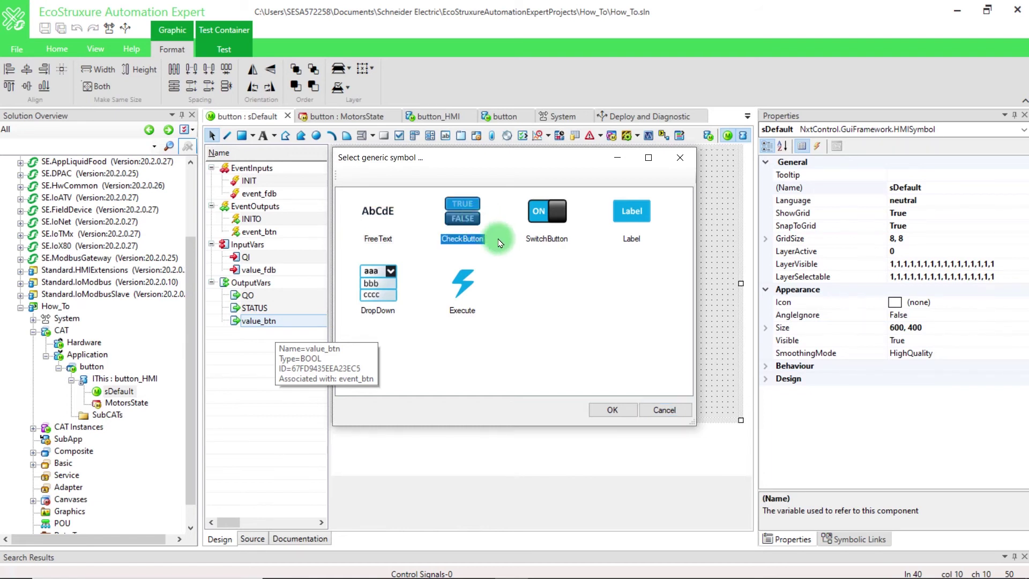
click(611, 410)
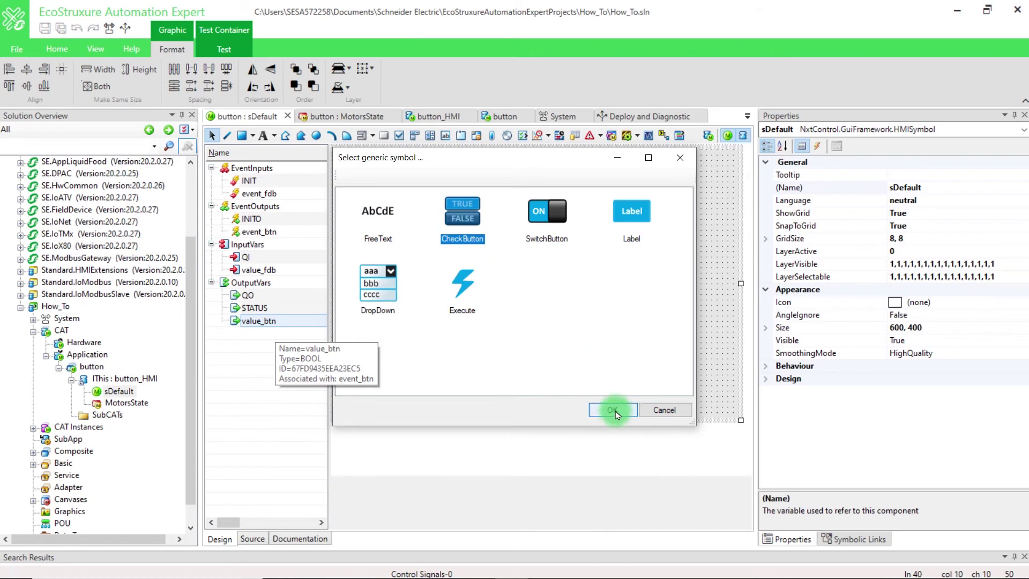
click(615, 411)
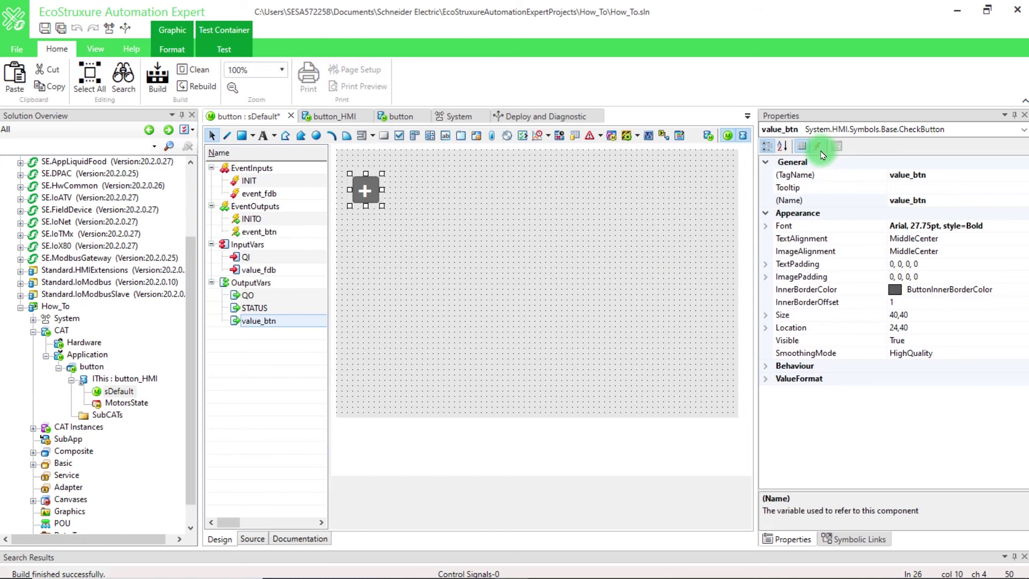
Add a Click handler Value_btnClick to the check button that sets value_btn.Checked=true.
click(823, 149)
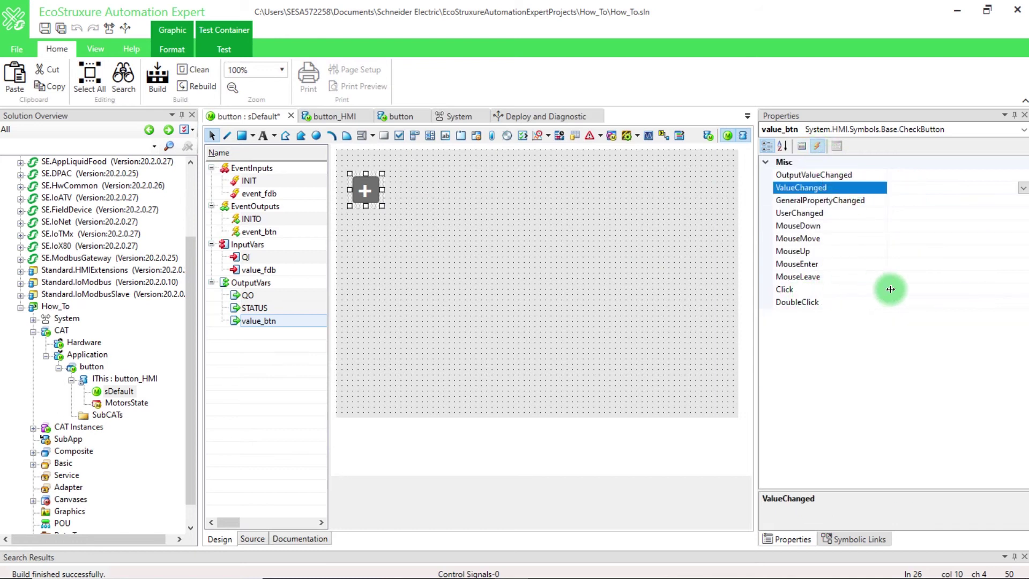
click(828, 290)
double_click(996, 291)
text(value_btn.Checked=)
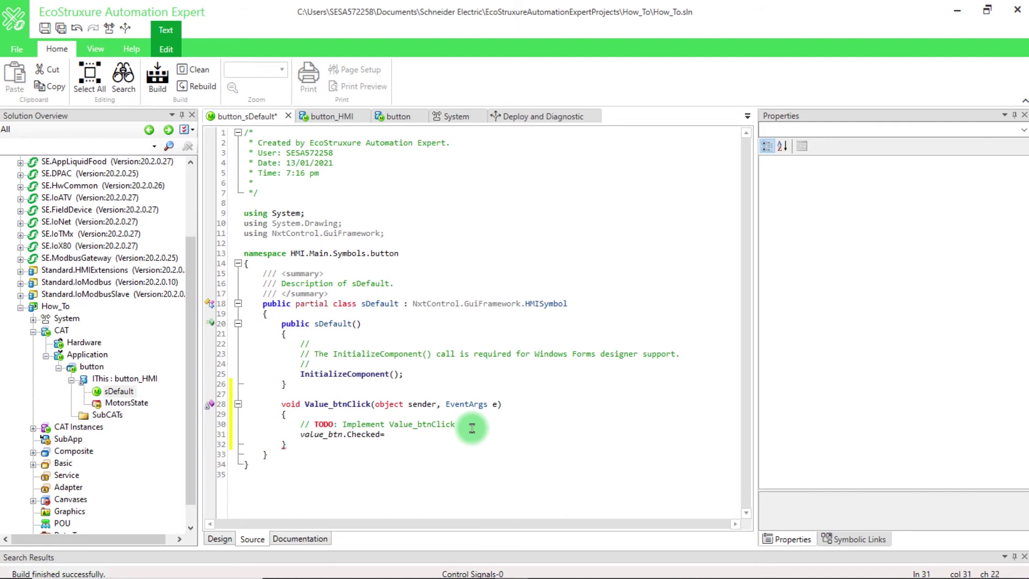
text(true;)
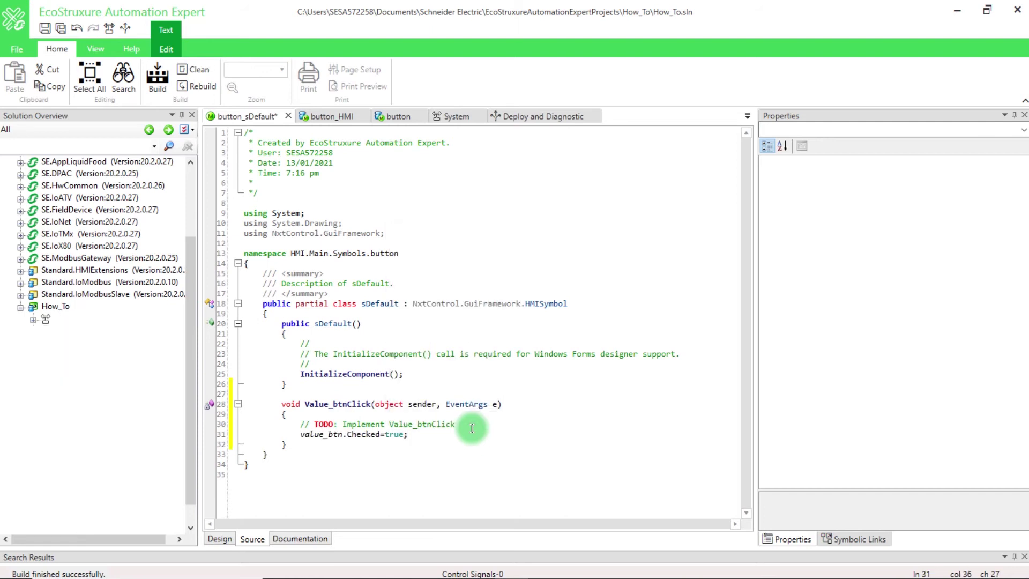
Draw a small rectangle beside the plus check button on the sDefault canvas.
click(219, 539)
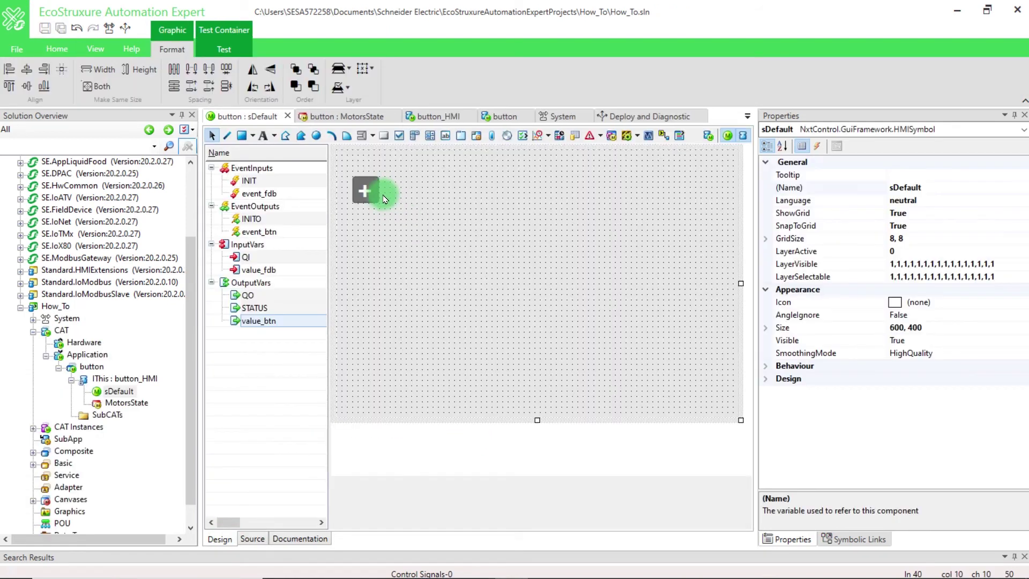
click(252, 136)
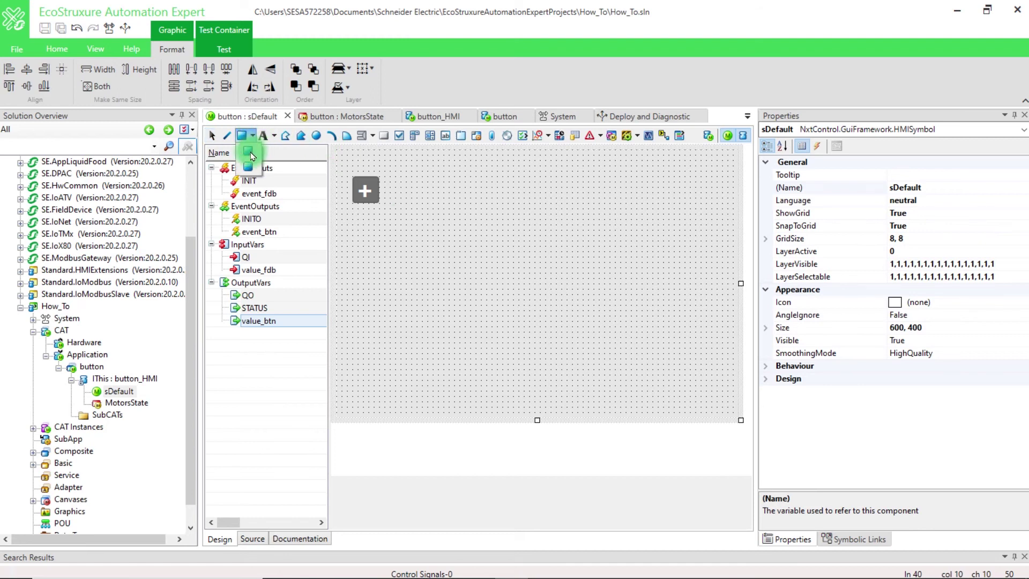
click(249, 155)
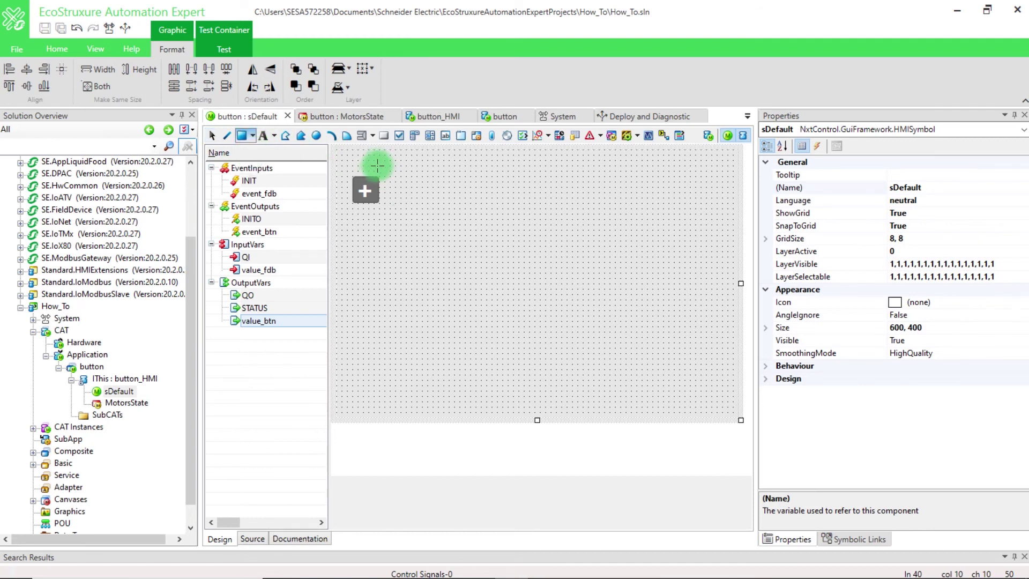
mouse_move(380, 168)
mouse_down()
mouse_move(416, 187)
mouse_move(400, 187)
mouse_up()
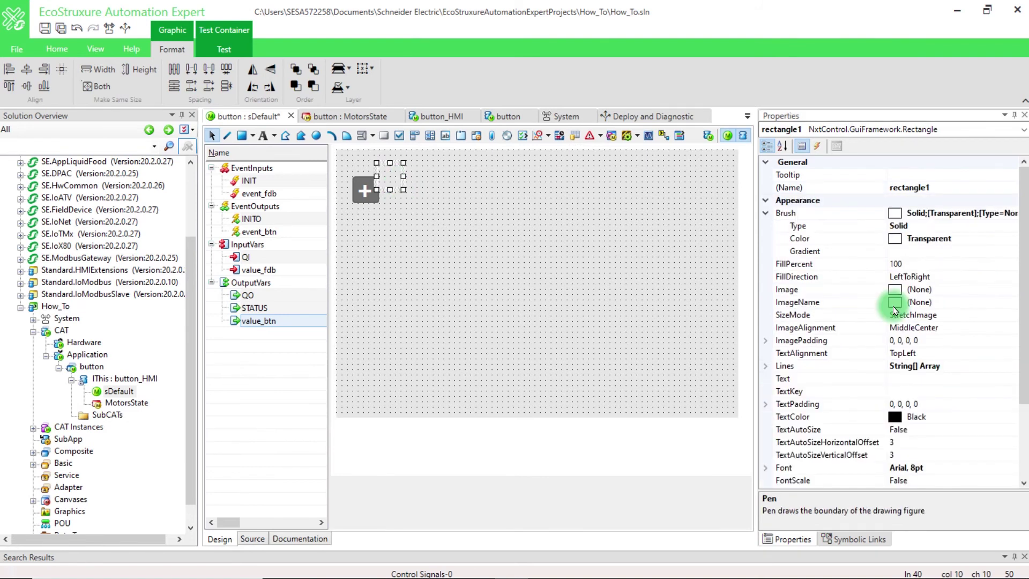
Set the rectangle's ImageName to SE.AppBase.HMI libImages mode_unknown.
click(894, 304)
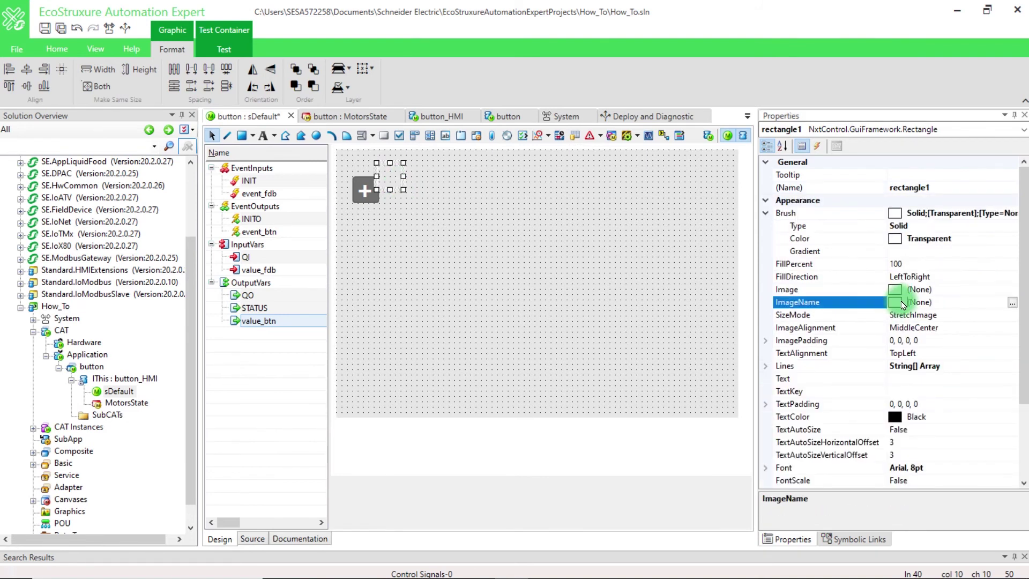
click(1015, 304)
click(322, 224)
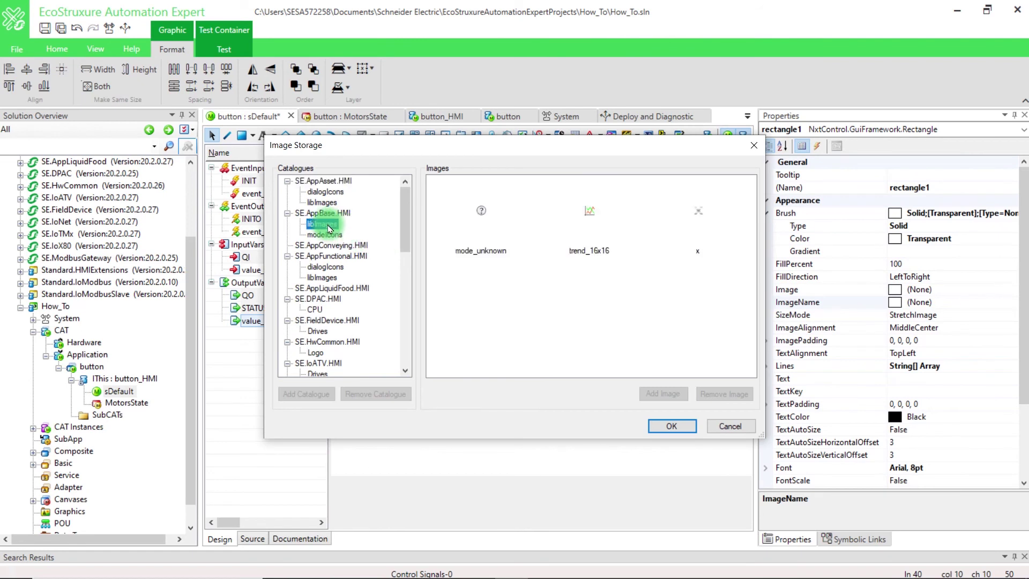
click(482, 224)
click(481, 218)
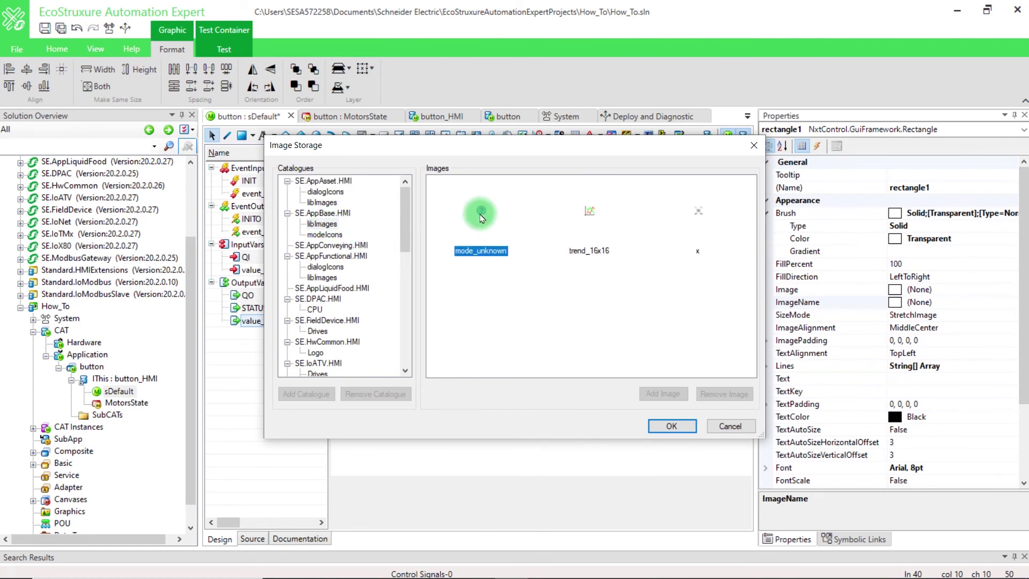
click(671, 425)
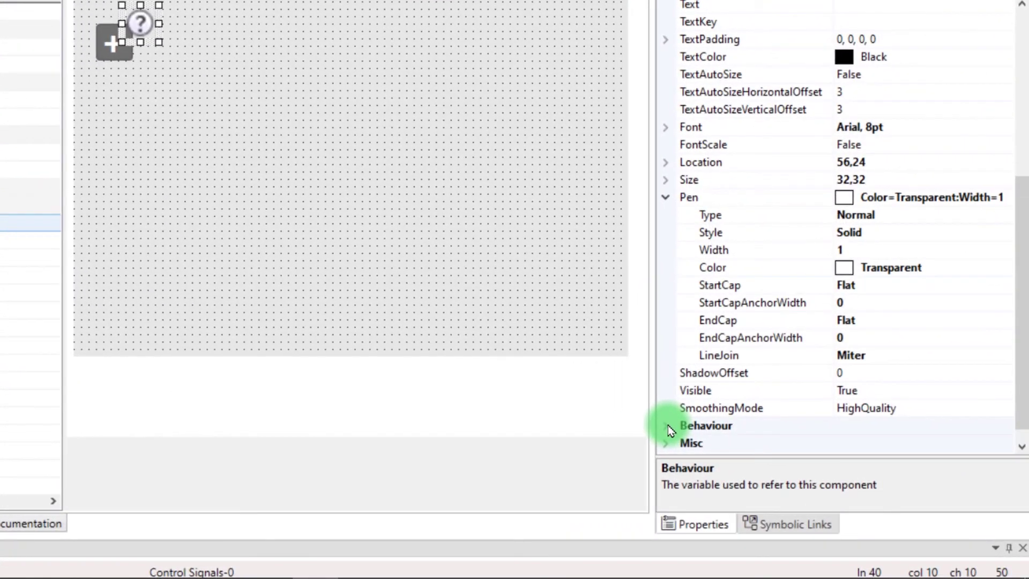
Add an OpenFaceplates entry with FaceplateType MotorsState to the rectangle.
click(764, 467)
click(933, 426)
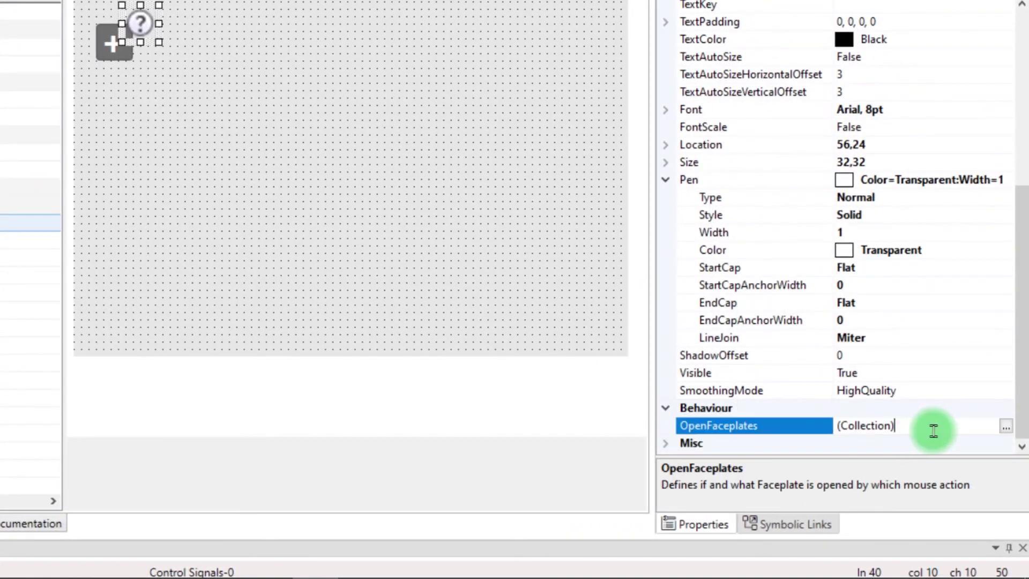
click(1007, 426)
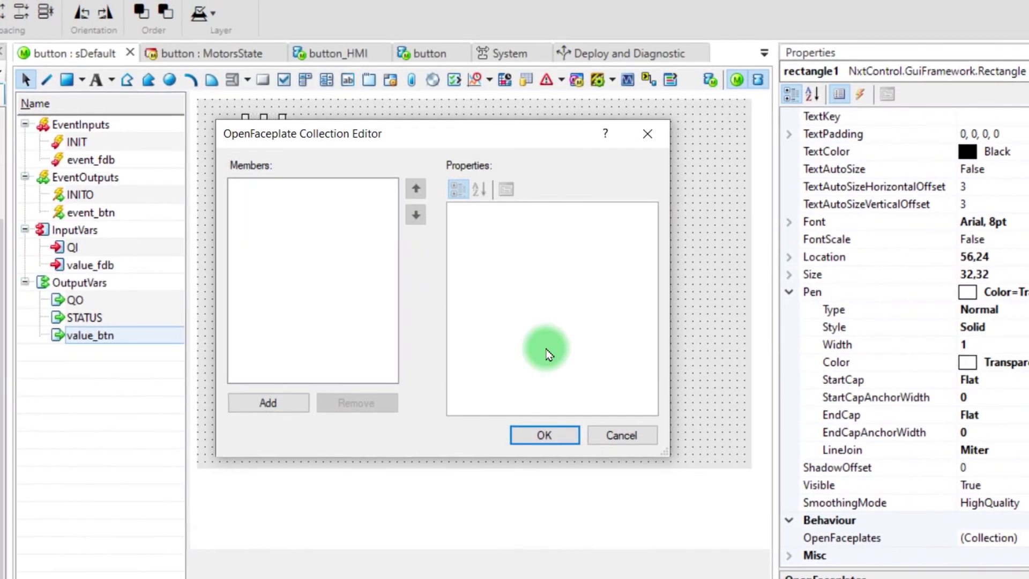
click(268, 403)
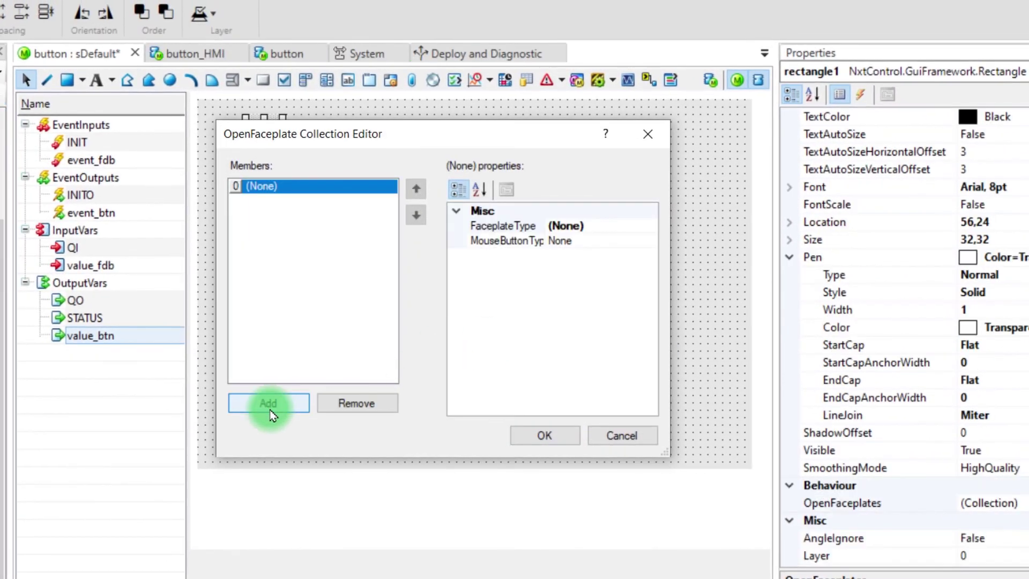
click(611, 227)
click(650, 226)
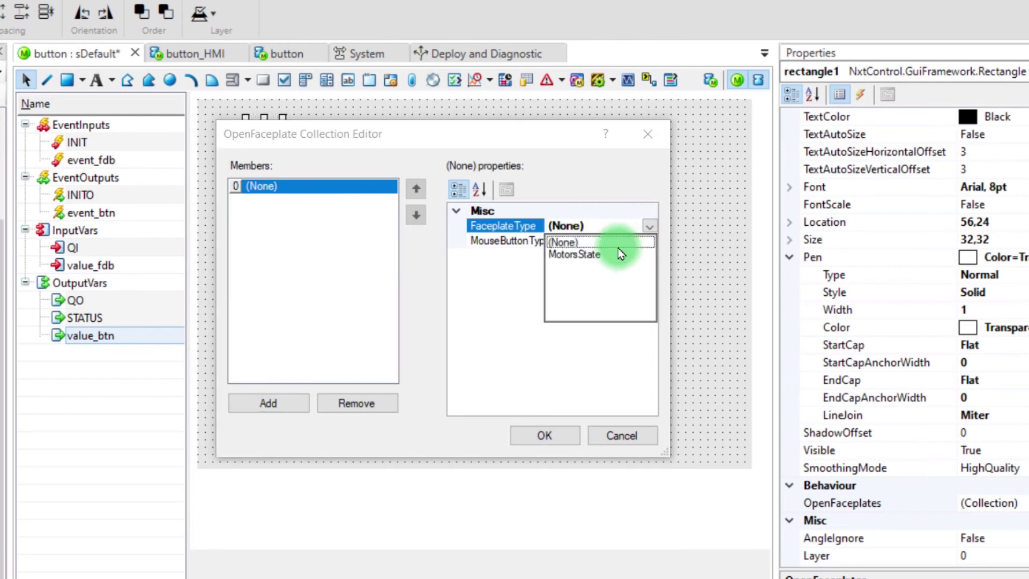
click(588, 260)
Set the entry's MouseButtonType to Click and confirm.
click(599, 245)
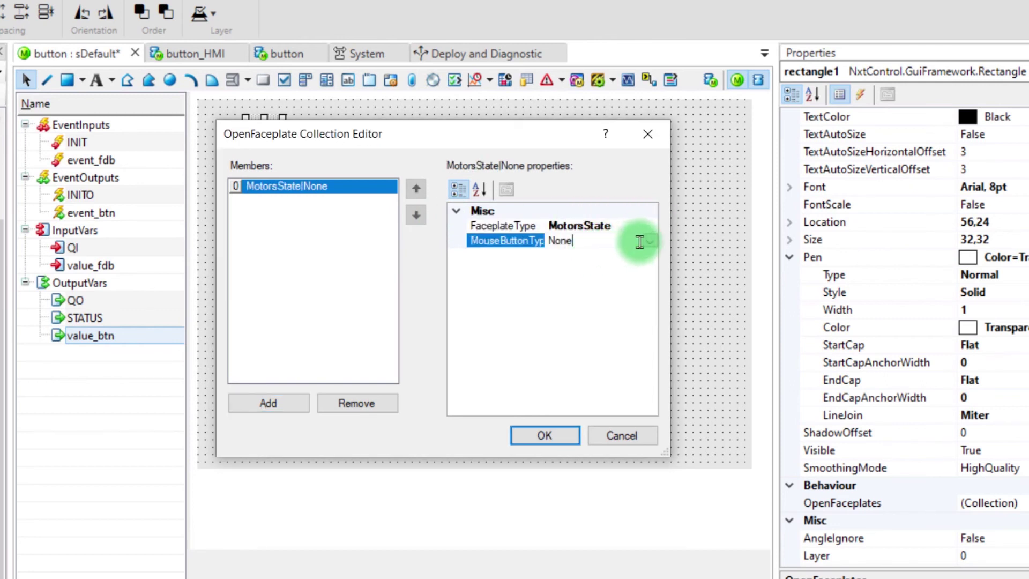
click(649, 241)
click(575, 271)
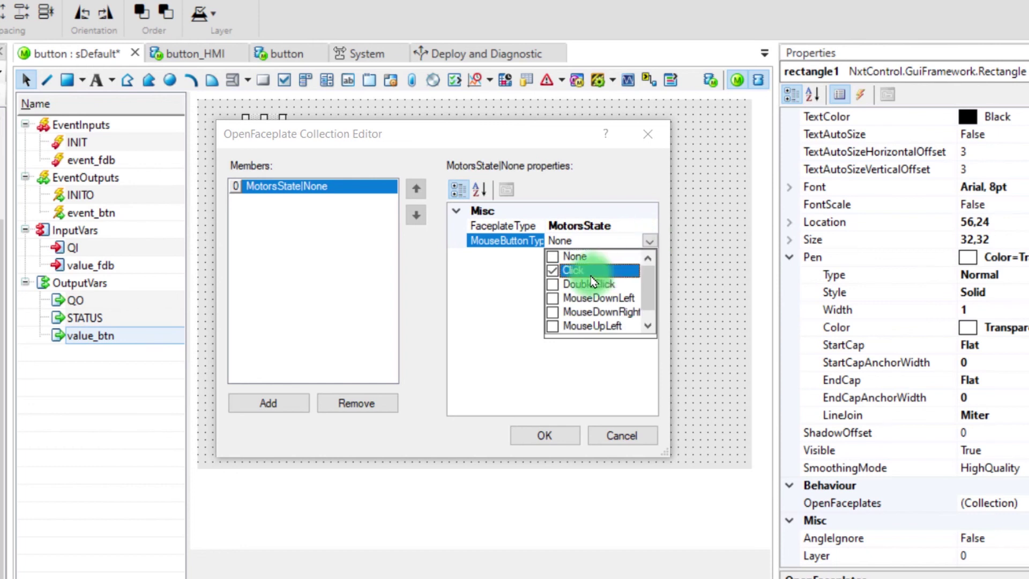
click(536, 439)
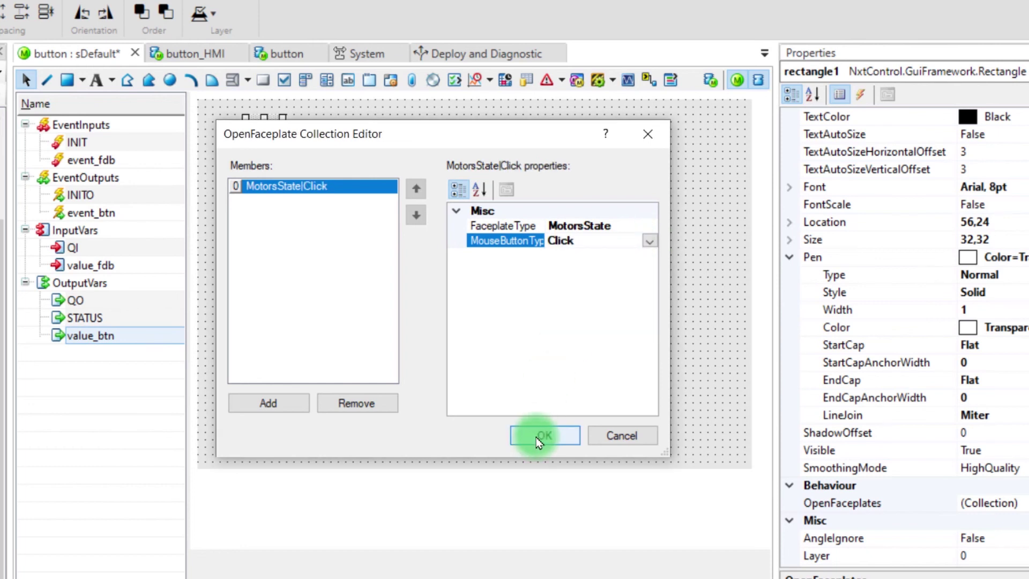
click(536, 437)
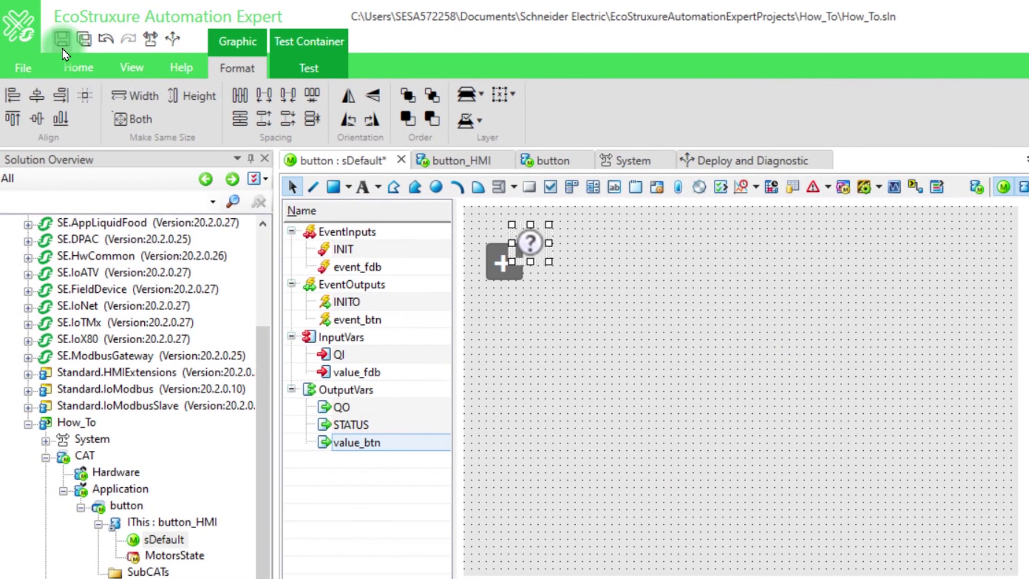
Save the button symbol and launch it in Test Container.
click(63, 50)
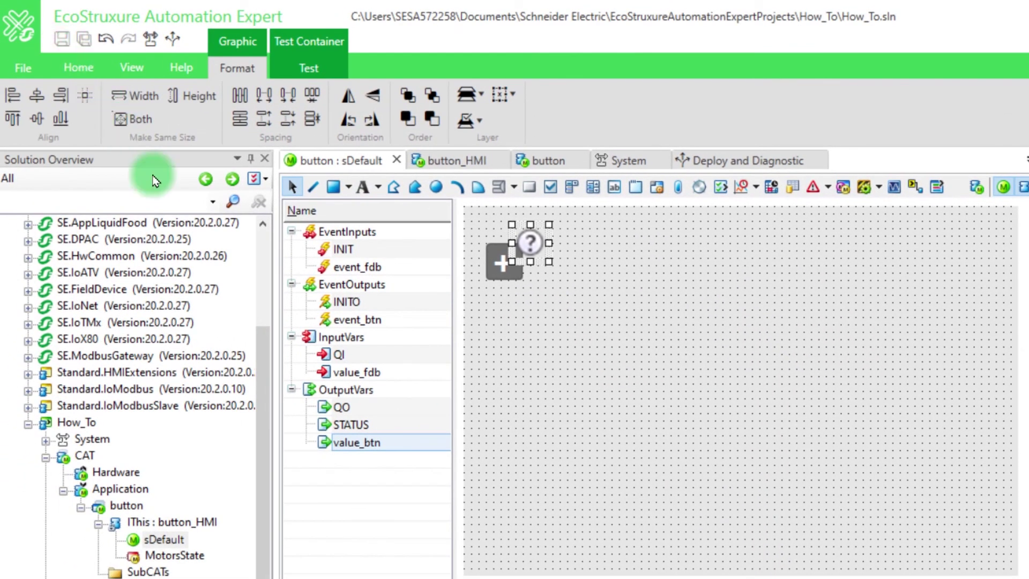
click(308, 70)
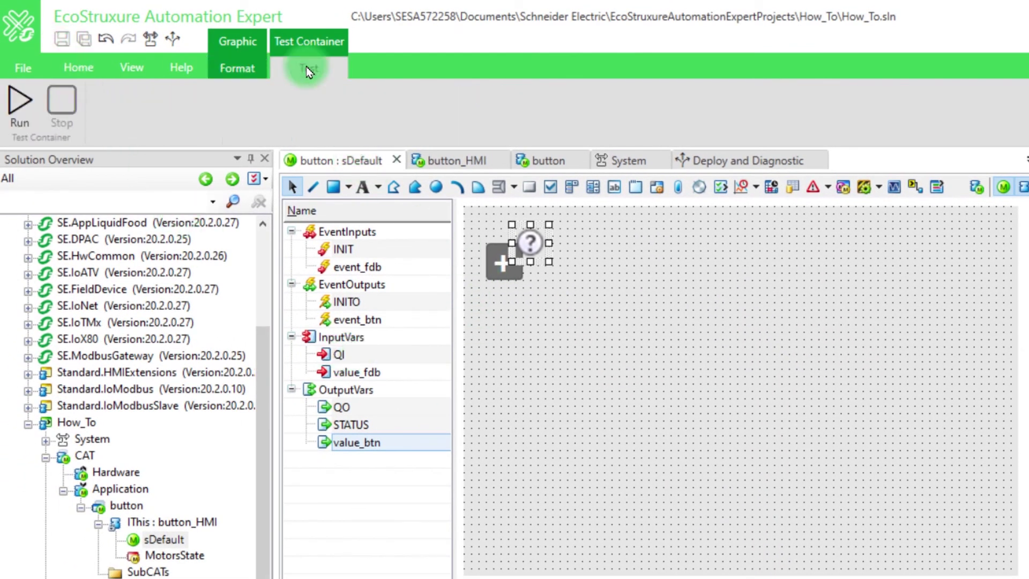
click(20, 103)
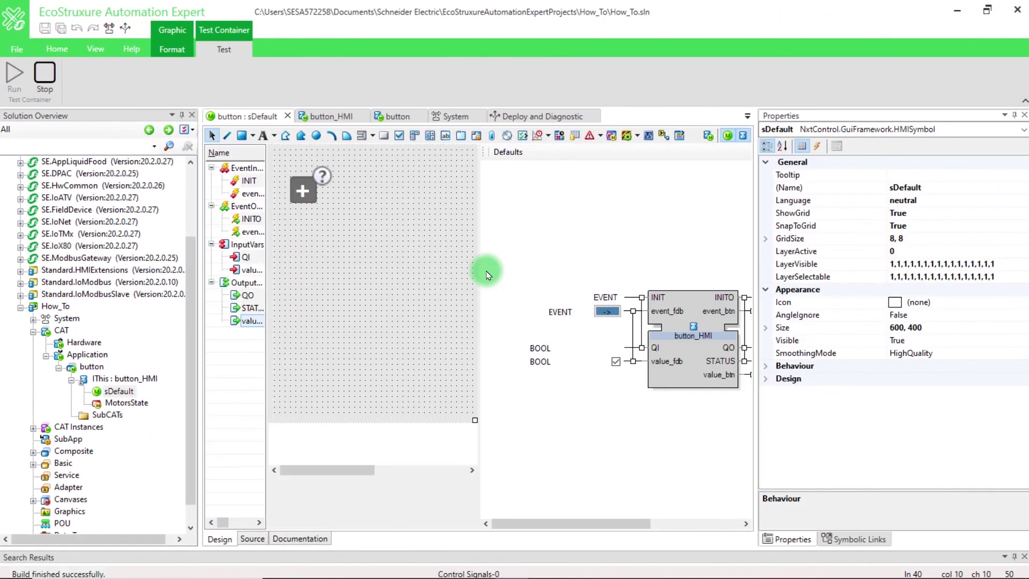
Open the Motor1/Motor2 State faceplate from the '?' icon, close it, and retry the icon.
click(499, 302)
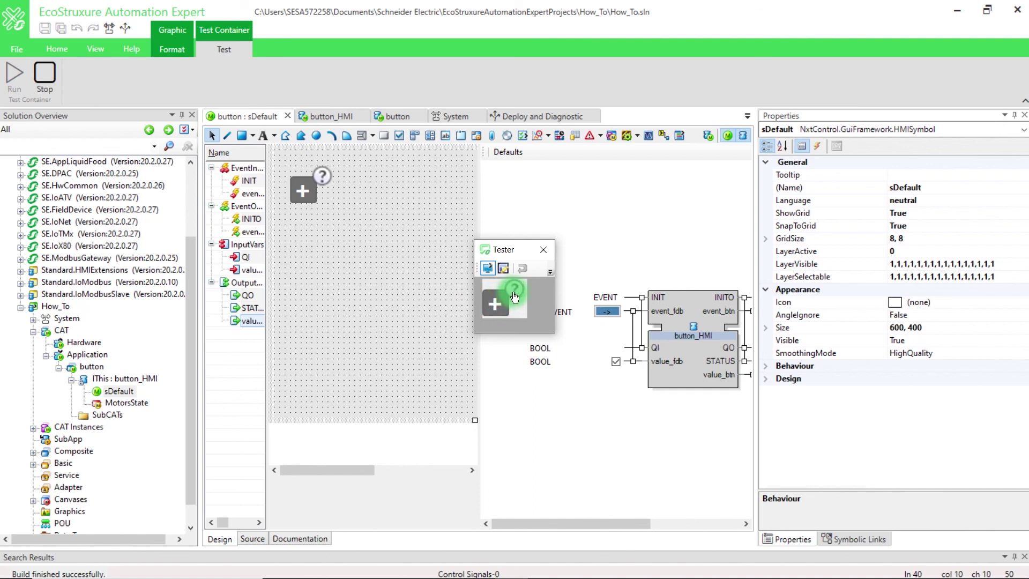
click(515, 296)
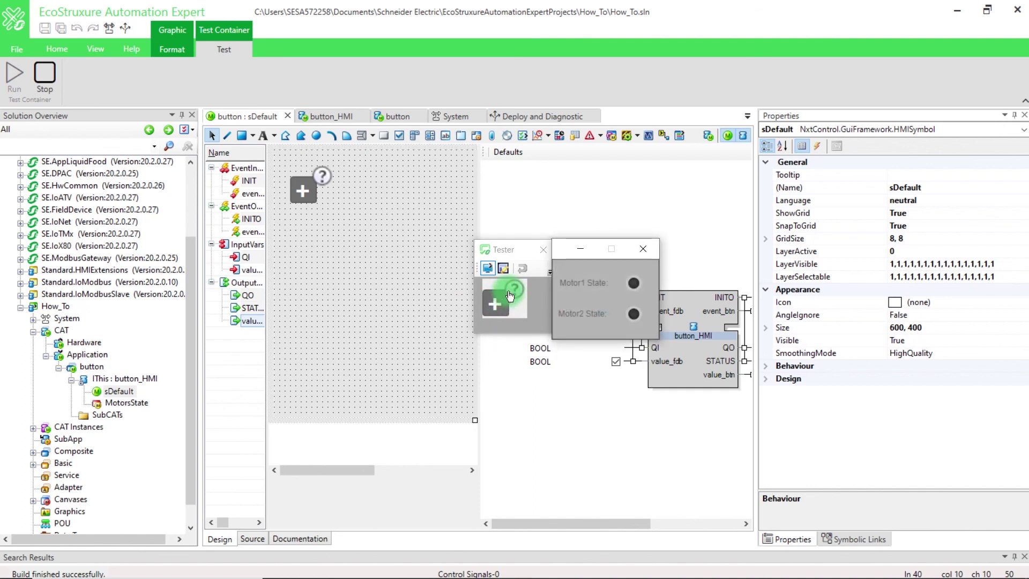
click(508, 296)
click(758, 246)
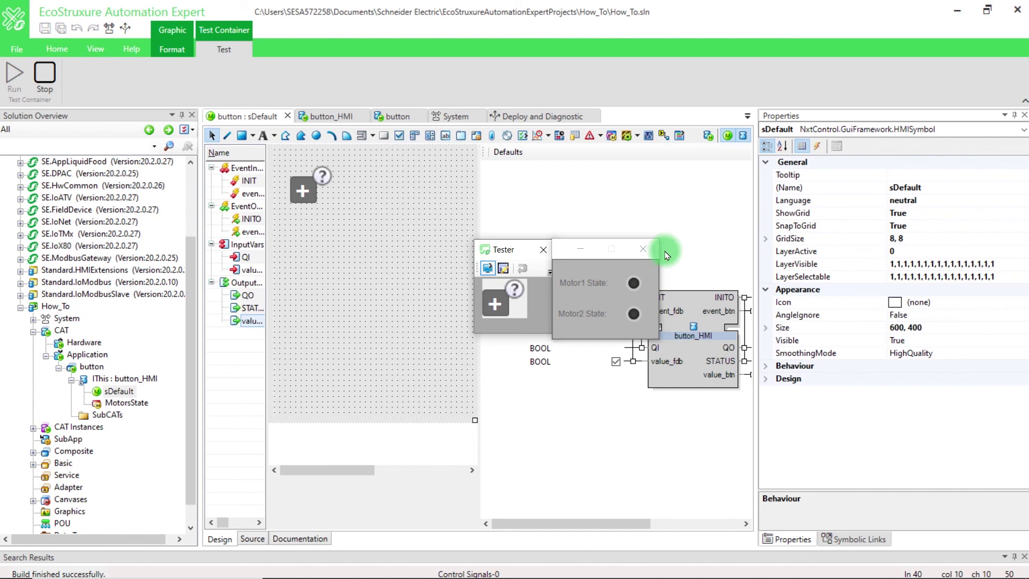
click(659, 252)
click(517, 290)
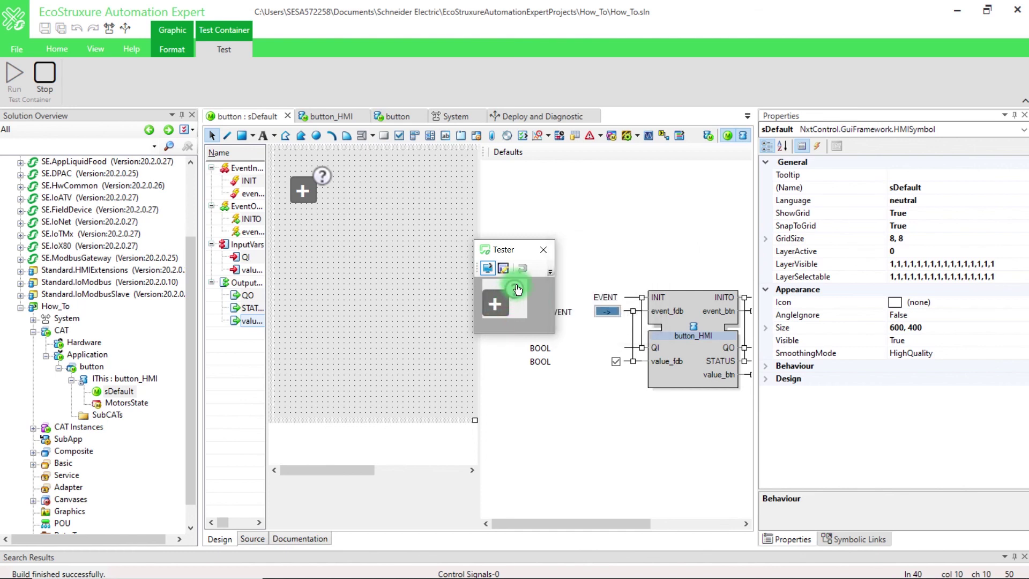